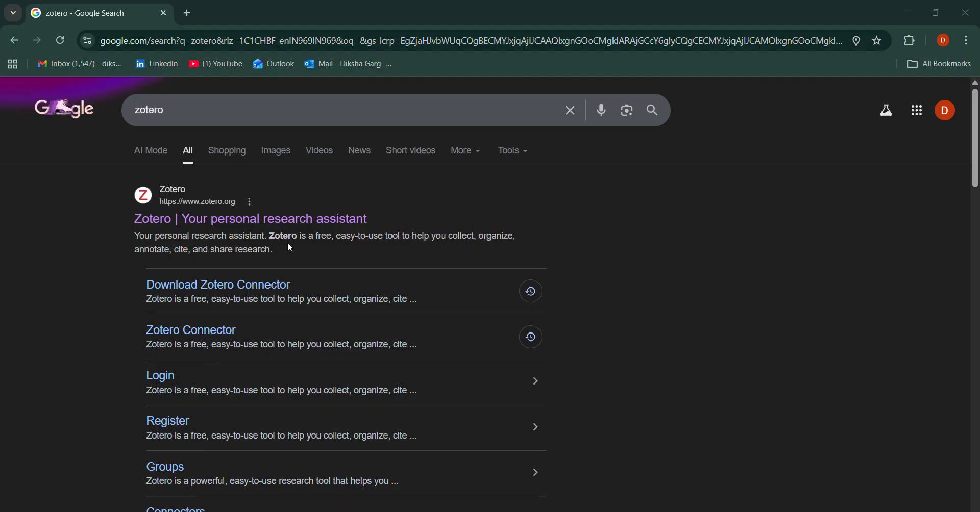
Open the Zotero website from the search results and download the 64-bit Zotero 8 installer for Windows.
{"action": "left_click", "coordinate": [356, 227]}
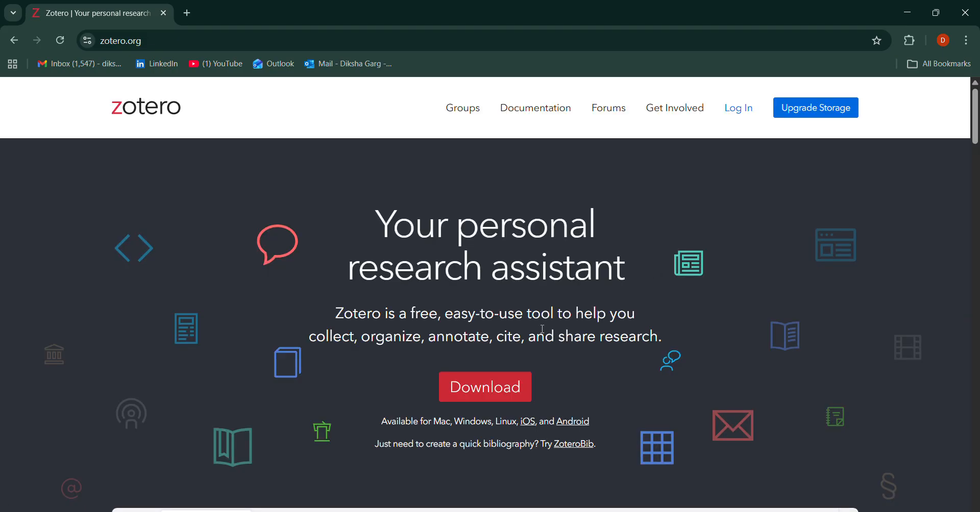
{"action": "left_click", "coordinate": [491, 392]}
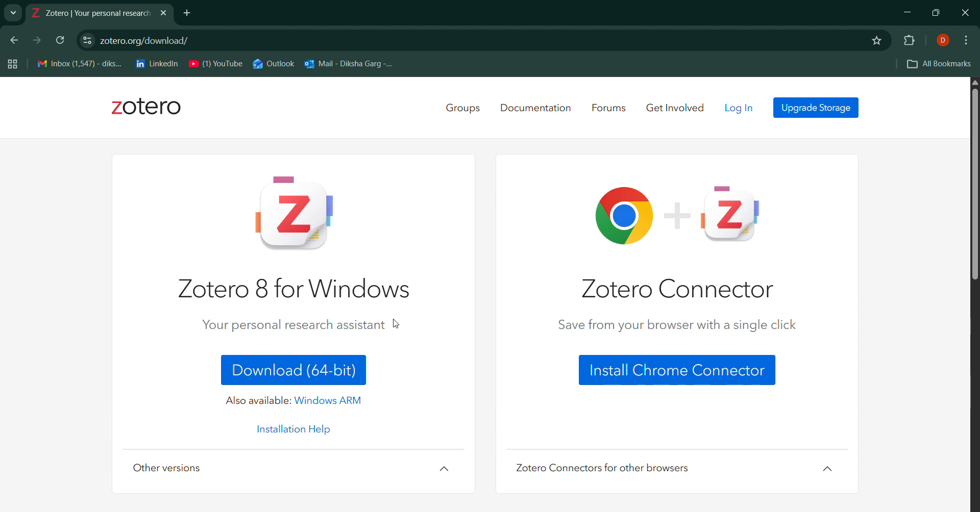
{"action": "left_click", "coordinate": [279, 376]}
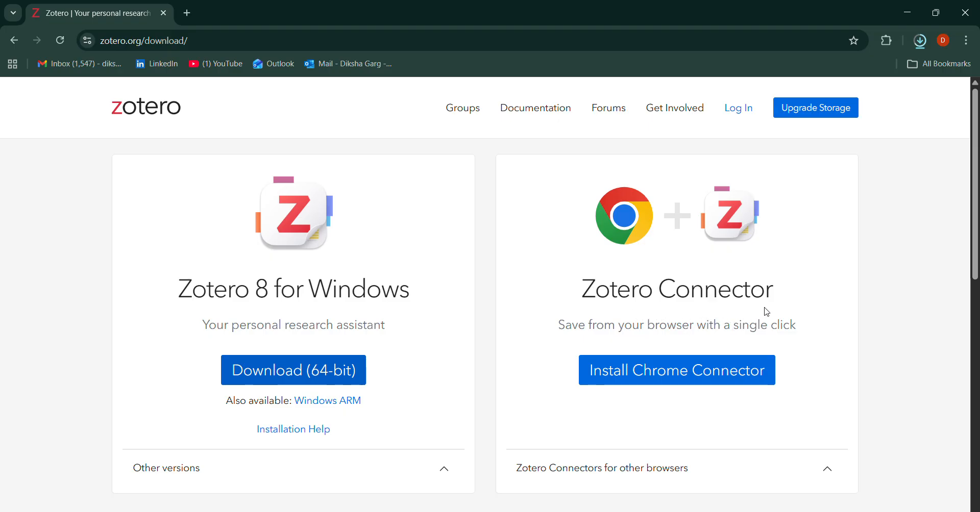
Install the Zotero Connector extension in Chrome from the Chrome Web Store.
{"action": "left_click", "coordinate": [661, 378]}
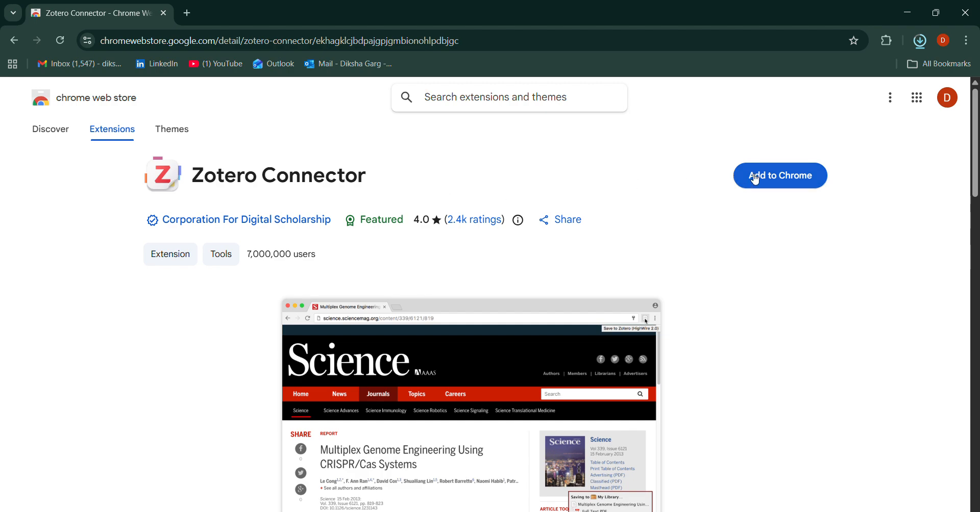
{"action": "left_click", "coordinate": [772, 176]}
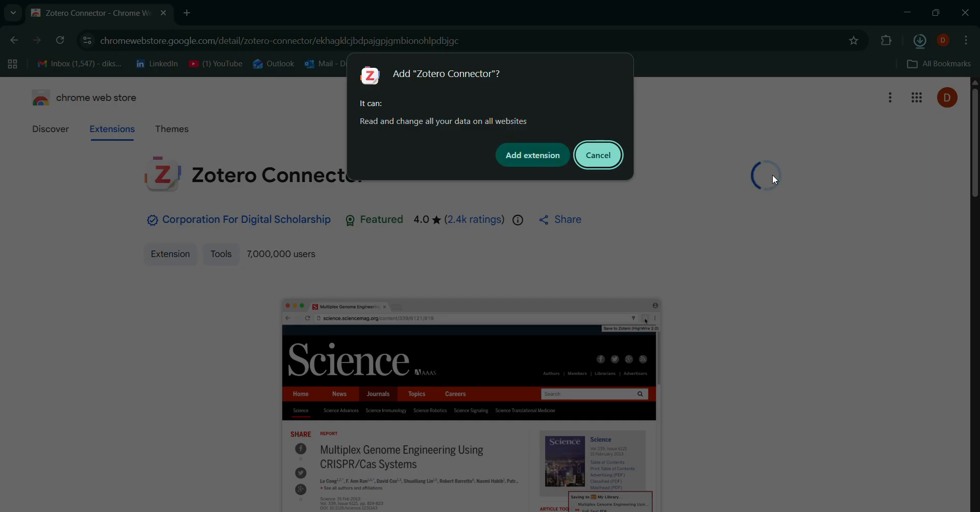
{"action": "left_click", "coordinate": [525, 161]}
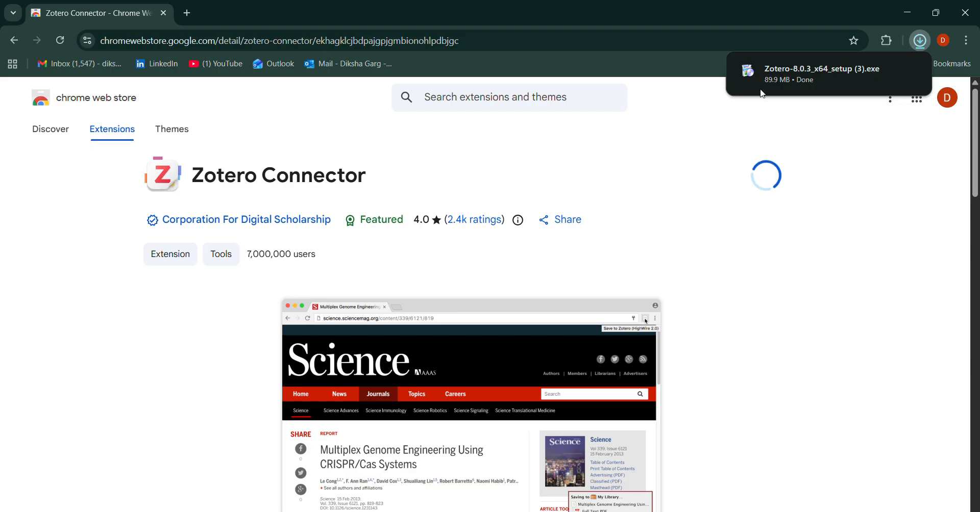
Run the downloaded Zotero setup file, install Zotero to C:\Program Files\Zotero and finish the wizard to launch it.
{"action": "mouse_move", "coordinate": [816, 80]}
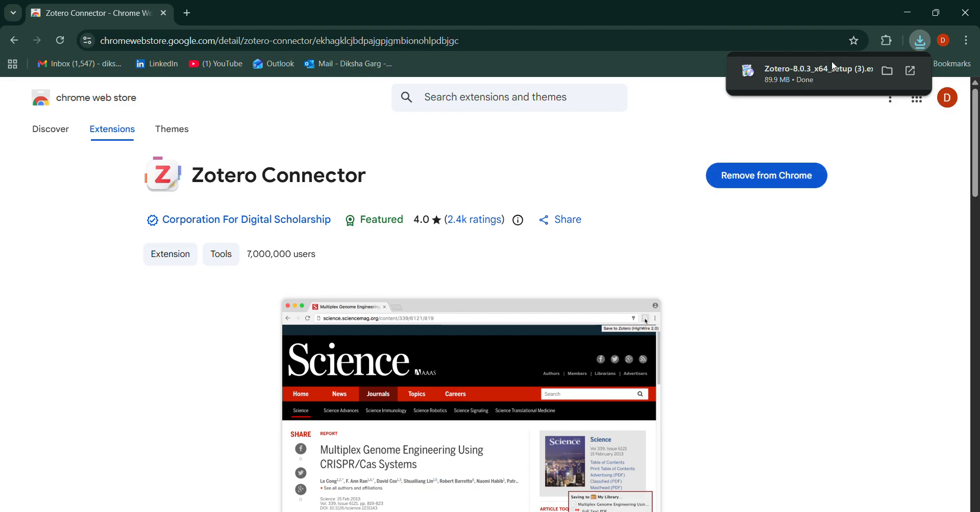
{"action": "left_click", "coordinate": [784, 80]}
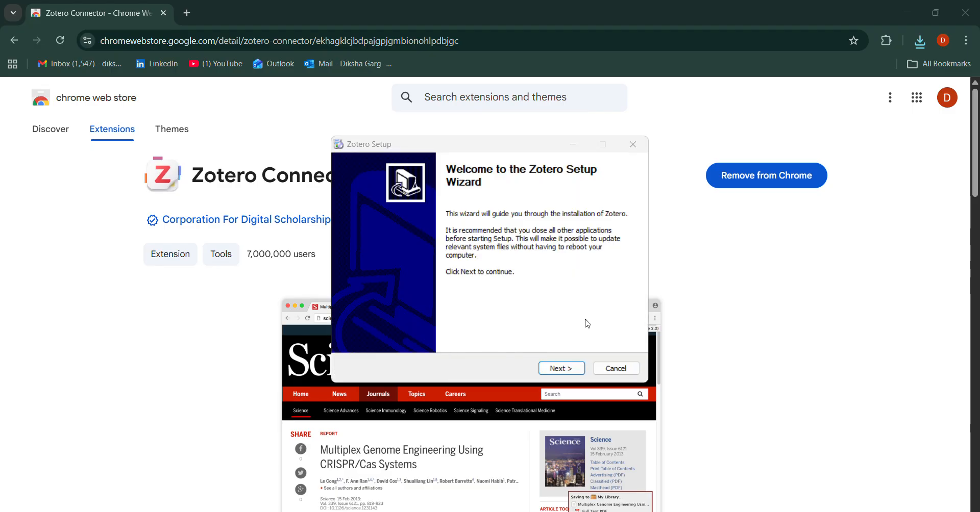
{"action": "left_click", "coordinate": [559, 372]}
{"action": "left_click", "coordinate": [559, 372]}
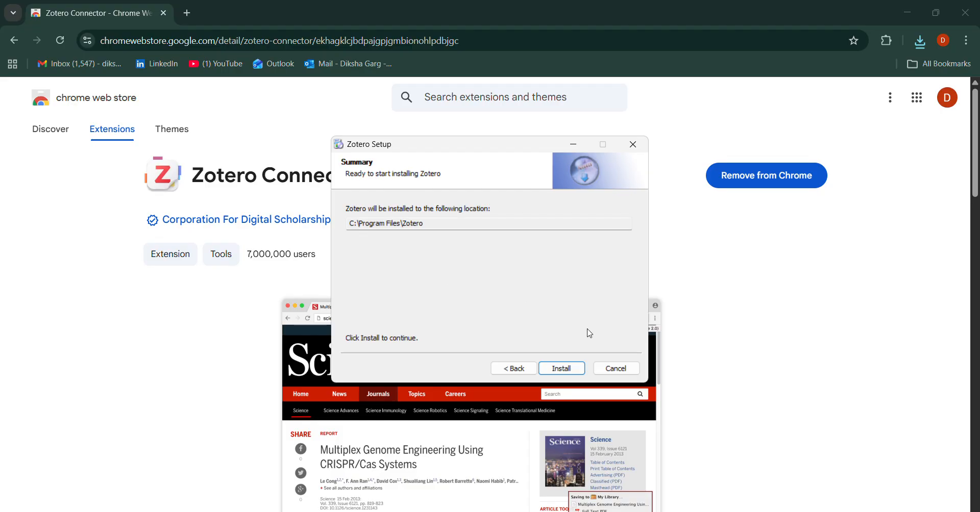
{"action": "left_click", "coordinate": [563, 372]}
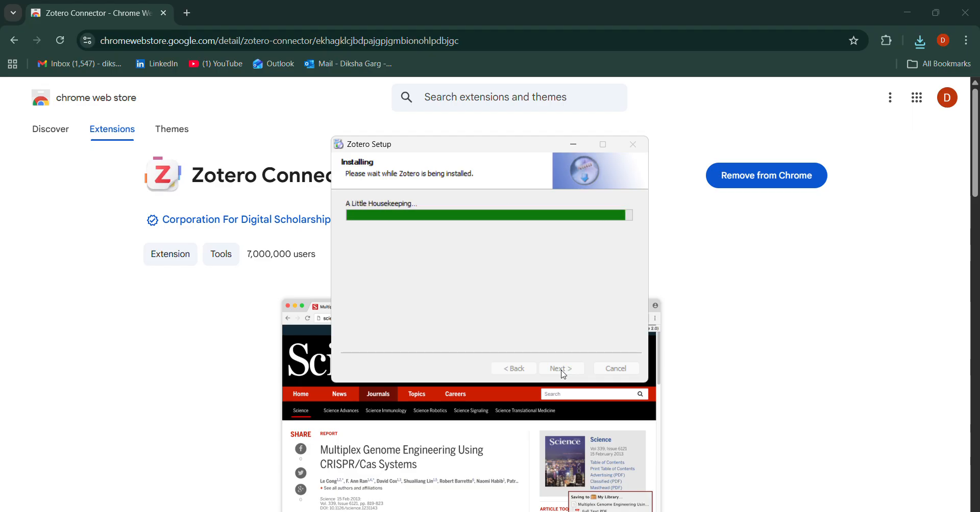
{"action": "left_click", "coordinate": [563, 369]}
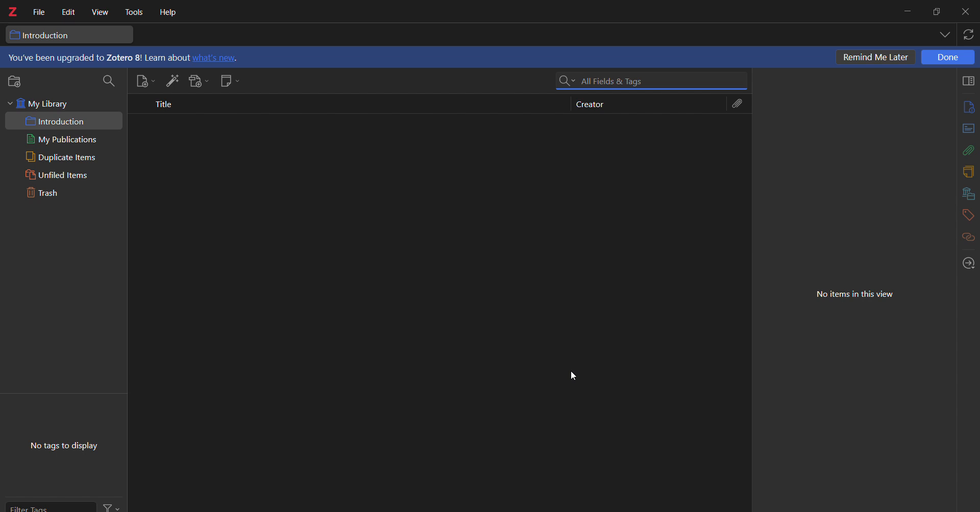
Postpone the upgrade notice, create a collection named ROL in My Library and select it.
{"action": "left_click", "coordinate": [877, 58]}
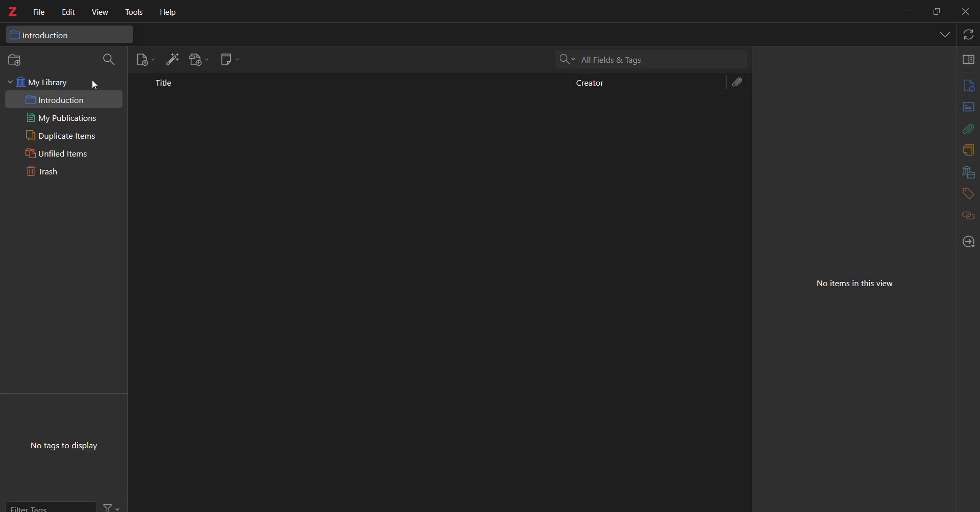
{"action": "left_click", "coordinate": [33, 89]}
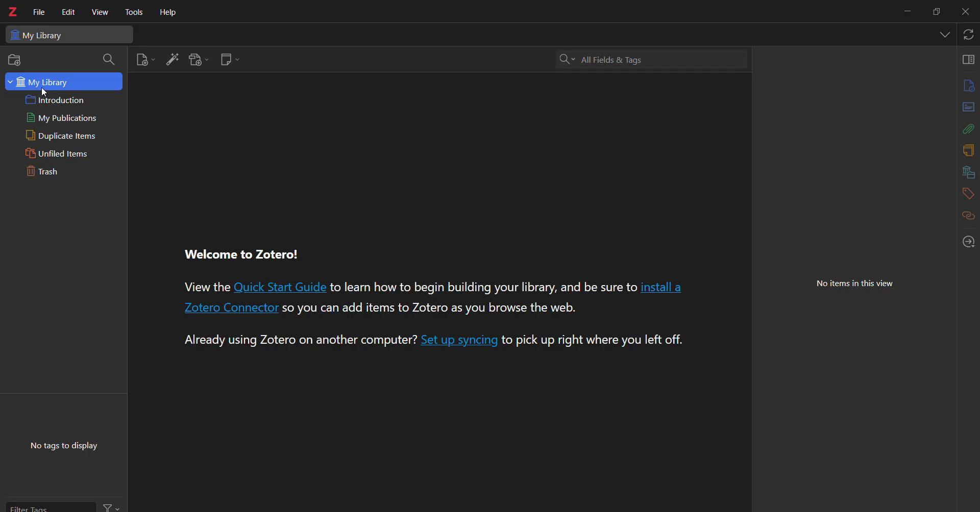
{"action": "left_click", "coordinate": [13, 61]}
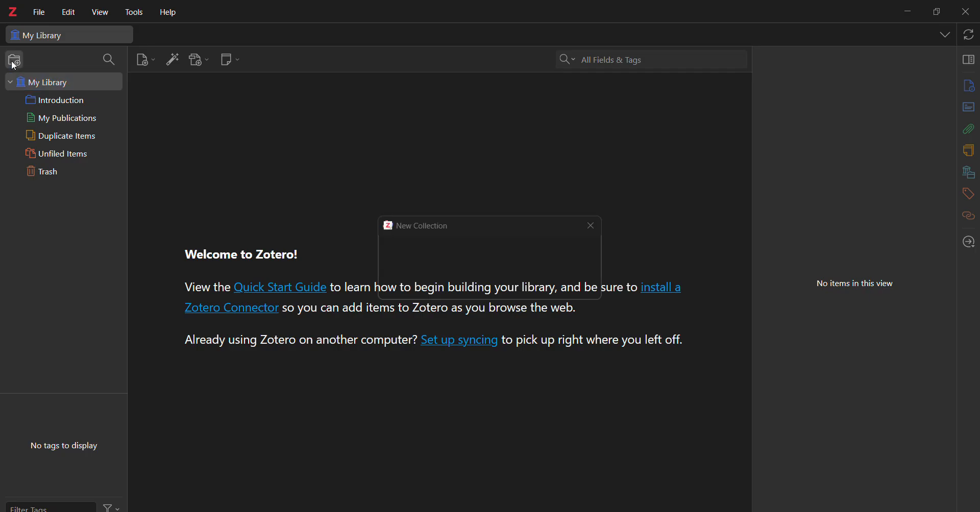
{"action": "key", "text": "BackSpace"}
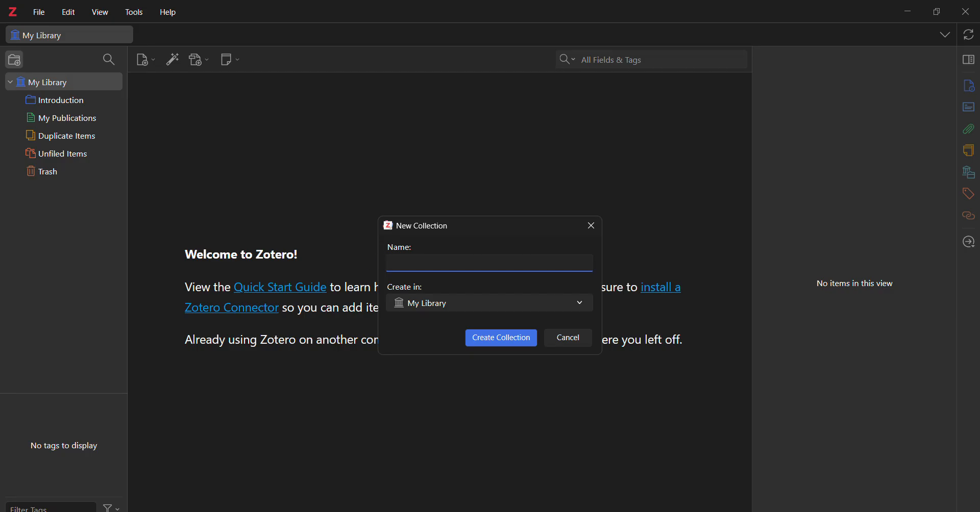
{"action": "type", "text": "ROL"}
{"action": "left_click", "coordinate": [498, 338]}
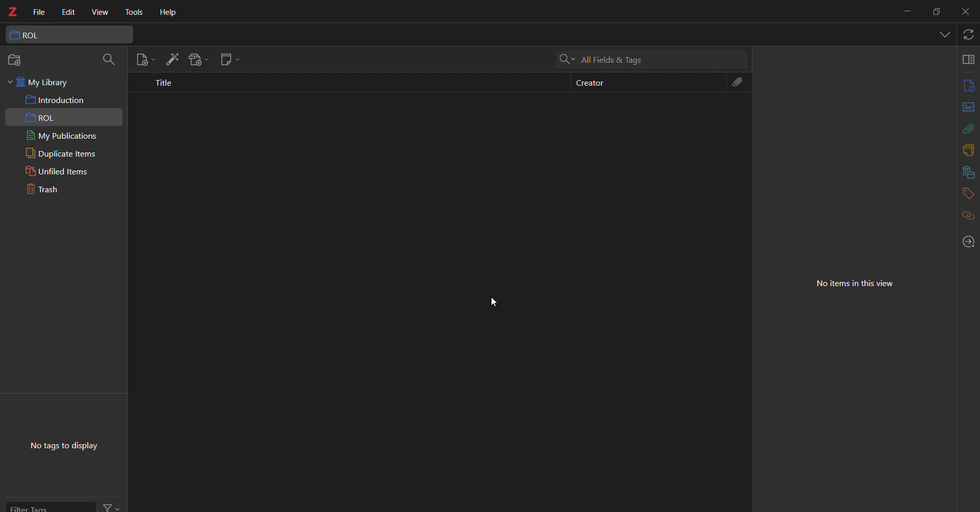
{"action": "left_click", "coordinate": [33, 121]}
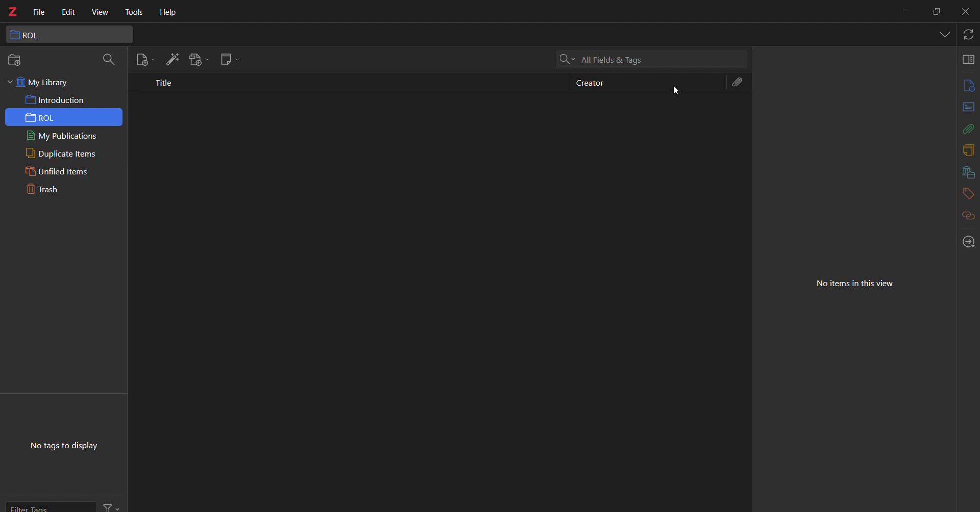
Switch to Chrome, open Google Scholar in a new tab and search for "e commerce and artificial intelligence".
{"action": "key", "text": "alt+Tab"}
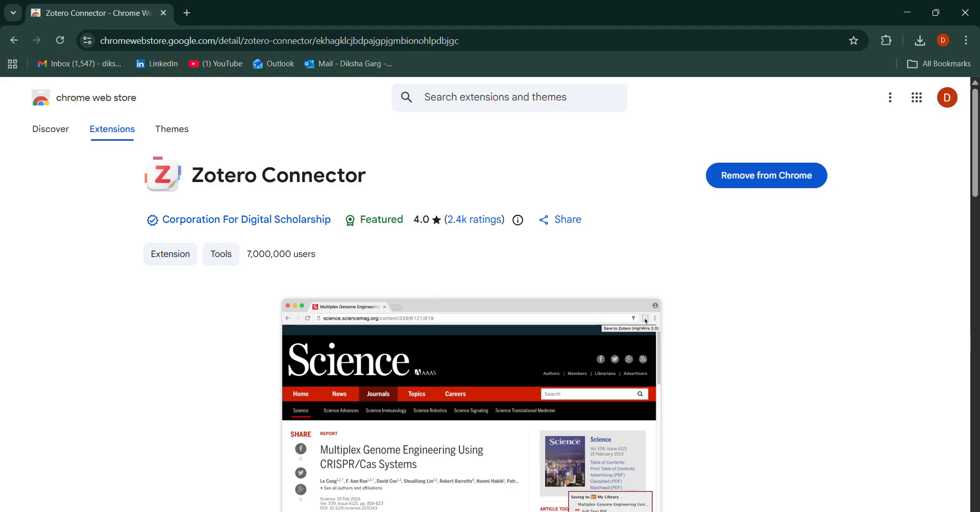
{"action": "left_click", "coordinate": [187, 13]}
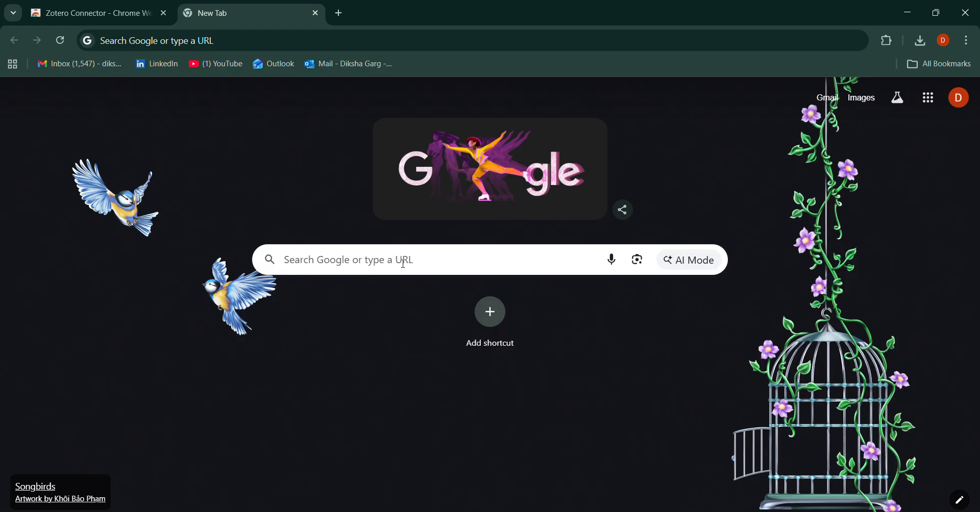
{"action": "left_click", "coordinate": [388, 261]}
{"action": "left_click", "coordinate": [343, 290]}
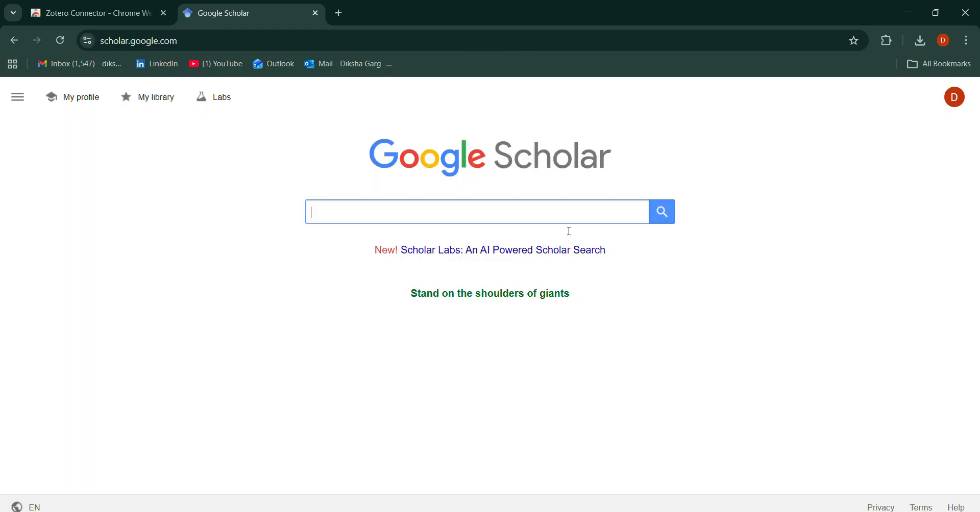
{"action": "left_click", "coordinate": [472, 201]}
{"action": "type", "text": "E-Commerce and"}
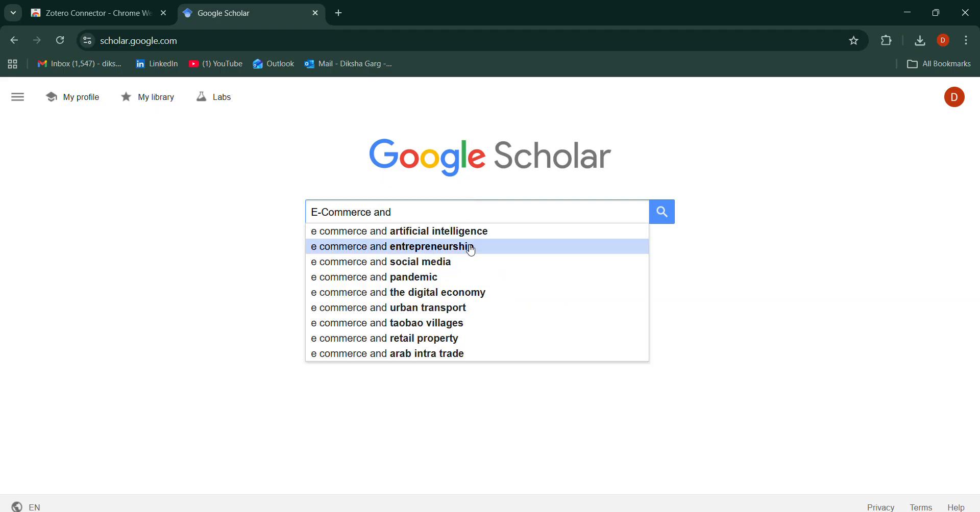
{"action": "left_click", "coordinate": [488, 230]}
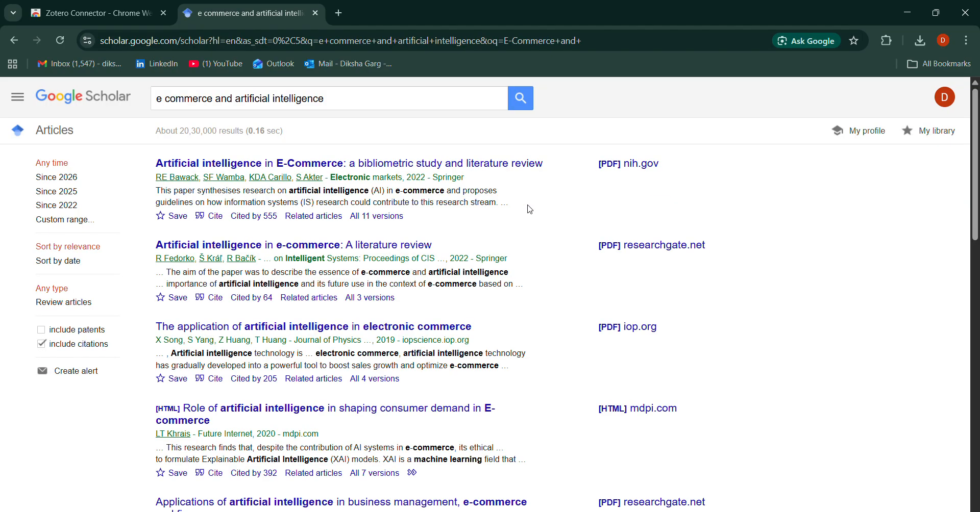
{"action": "left_click", "coordinate": [888, 39]}
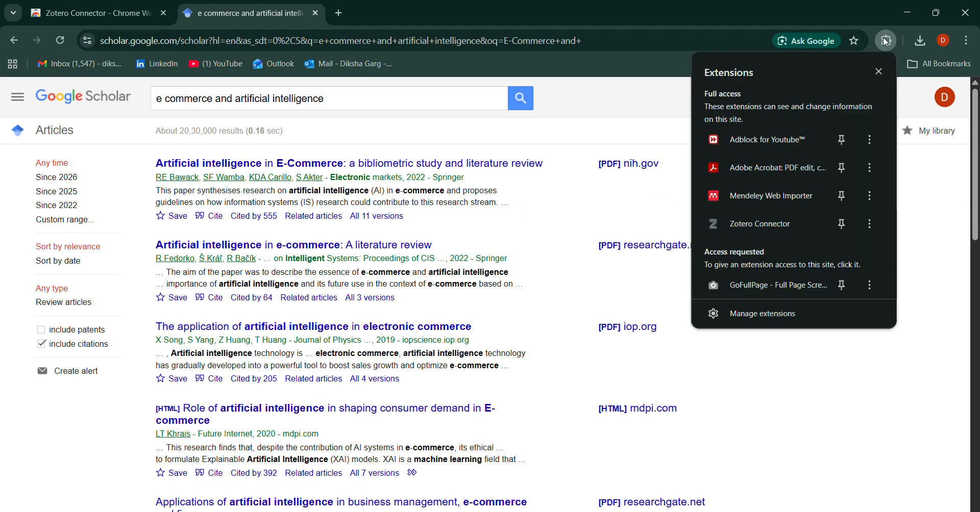
{"action": "left_click", "coordinate": [777, 233]}
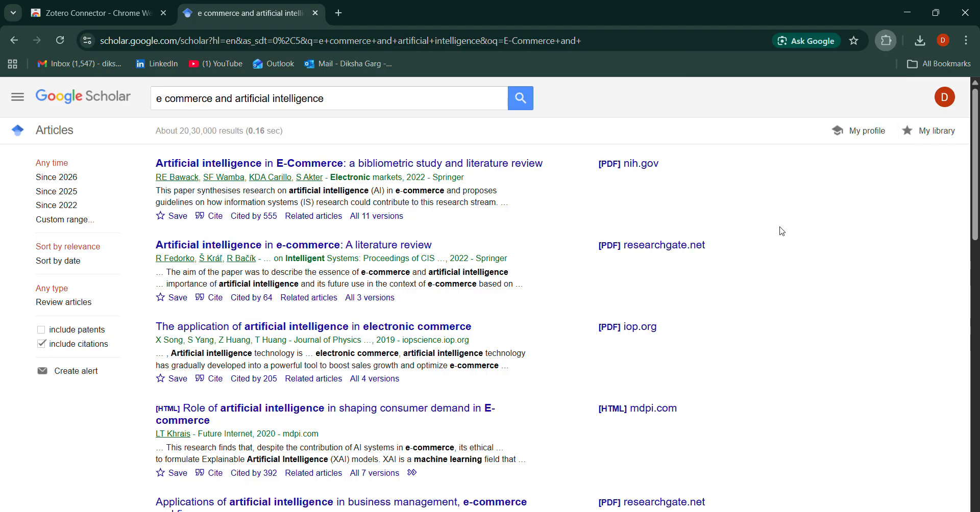
{"action": "left_click", "coordinate": [637, 360]}
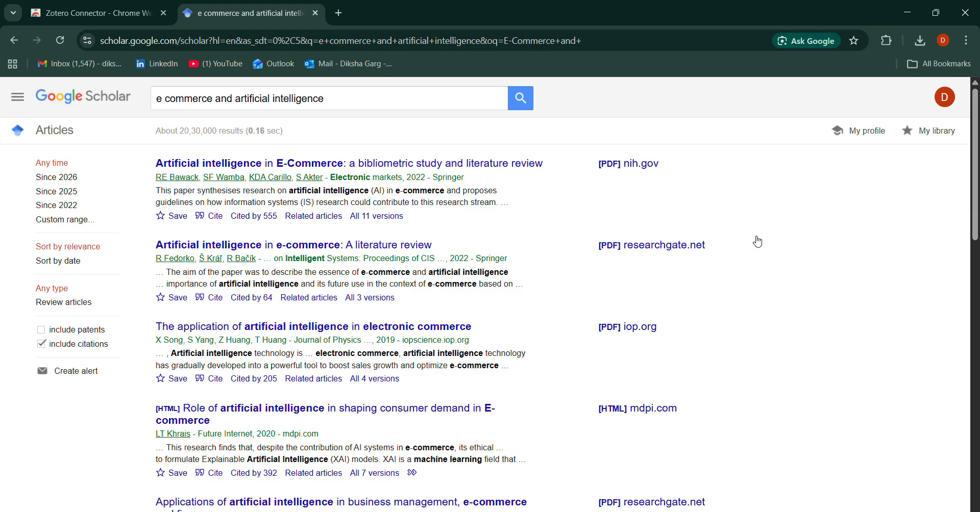
Save the bibliometric study and "Artificial intelligence in e-commerce: A literature review" to the ROL collection with Zotero Connector.
{"action": "left_click", "coordinate": [889, 48]}
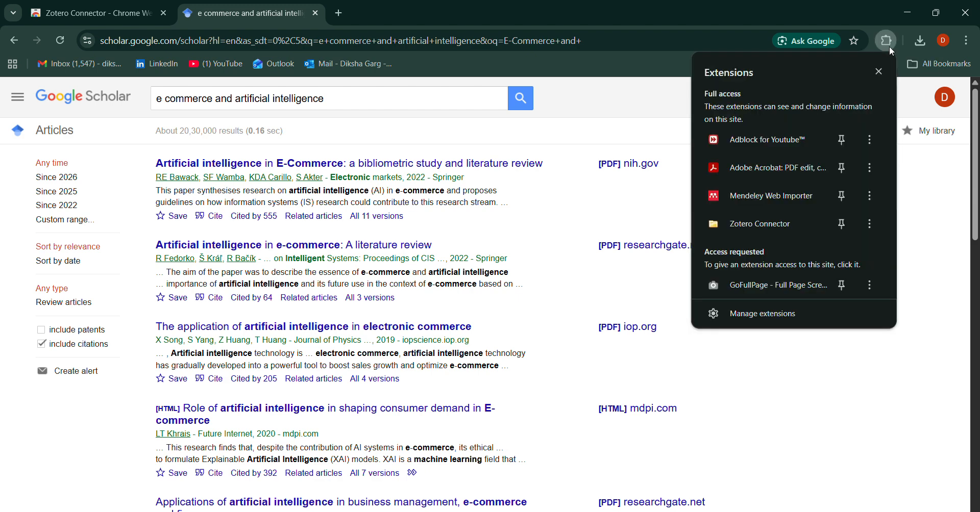
{"action": "left_click", "coordinate": [766, 225]}
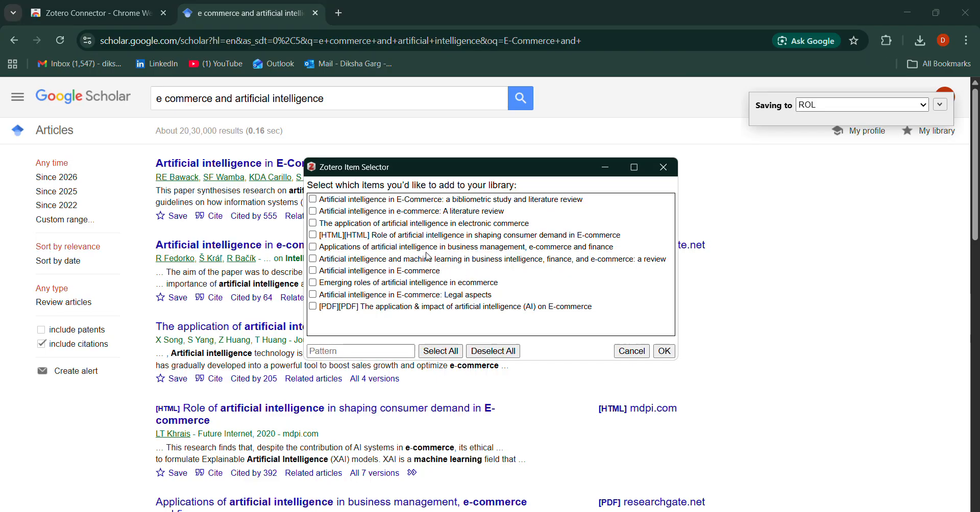
{"action": "scroll", "coordinate": [206, 241], "scroll_direction": "down", "scroll_amount": 15}
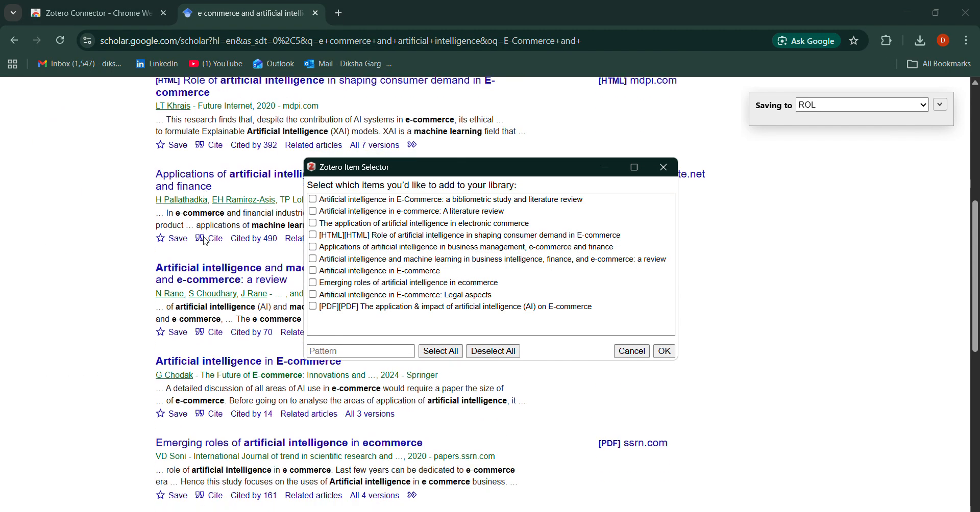
{"action": "scroll", "coordinate": [205, 241], "scroll_direction": "up", "scroll_amount": 16}
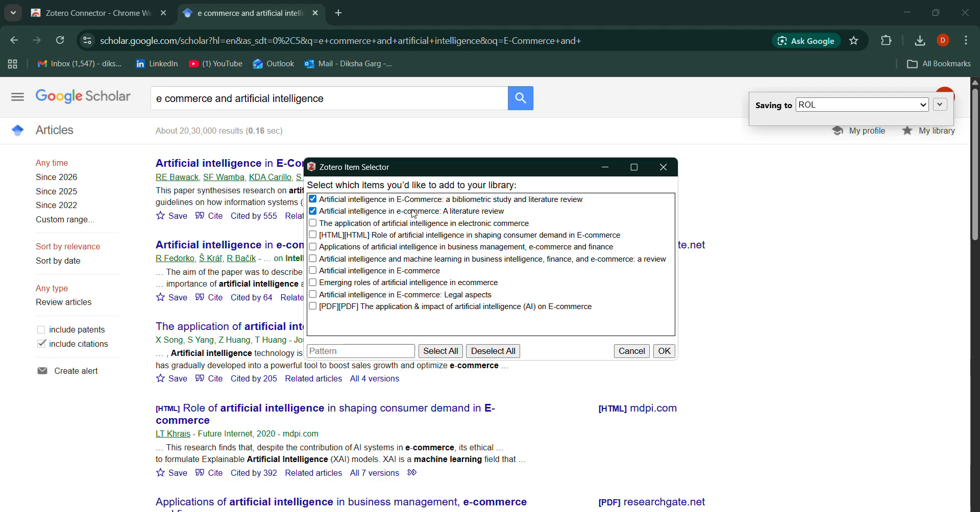
{"action": "left_click", "coordinate": [665, 353]}
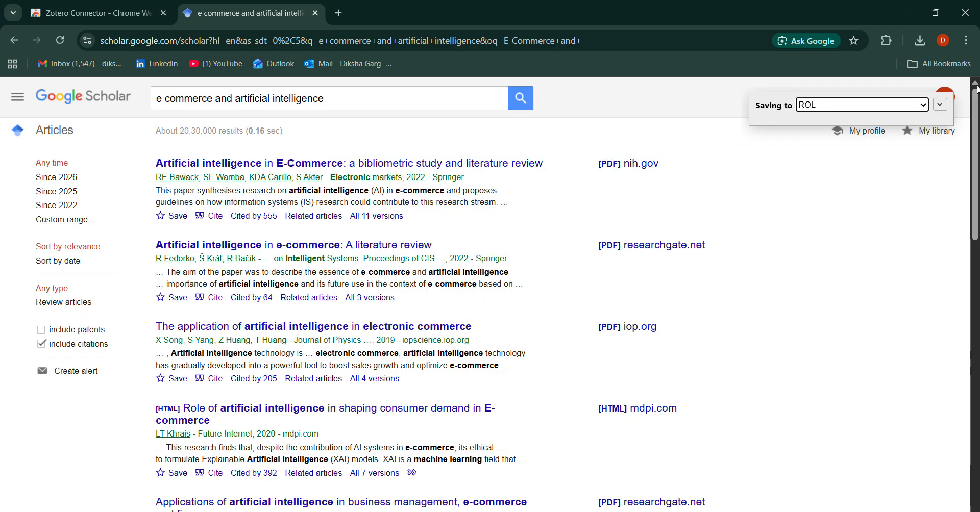
{"action": "left_click", "coordinate": [940, 106]}
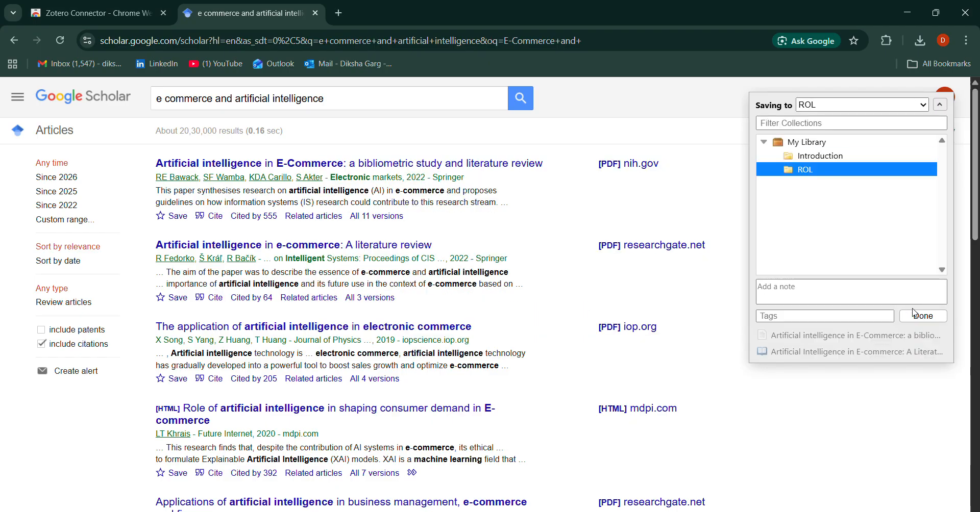
{"action": "left_click", "coordinate": [923, 315]}
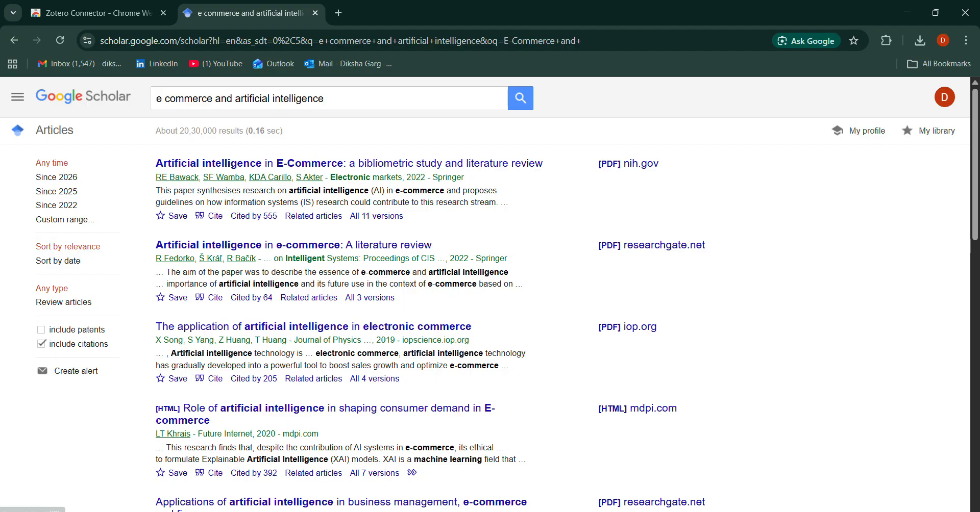
Switch to Zotero and check the contents of the Introduction and ROL collections.
{"action": "mouse_move", "coordinate": [652, 511]}
{"action": "left_click", "coordinate": [677, 465]}
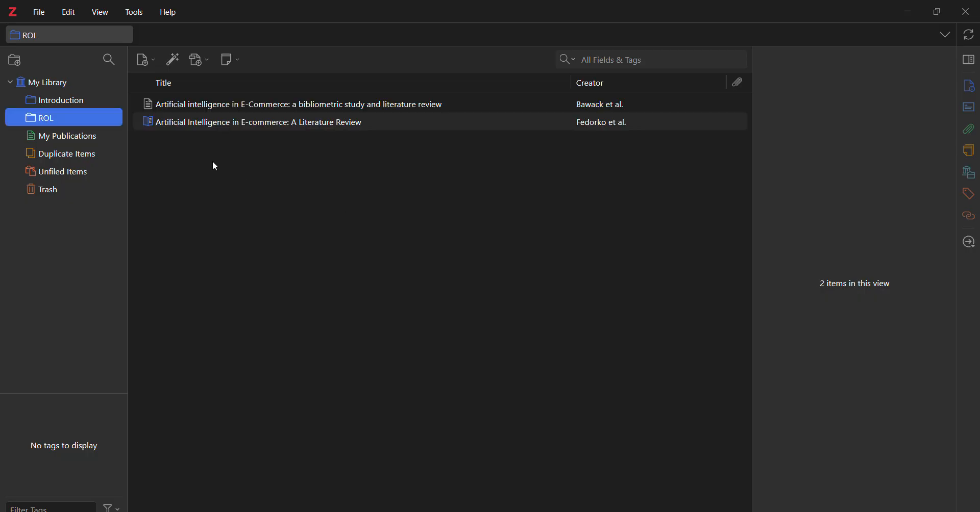
{"action": "left_click", "coordinate": [35, 118]}
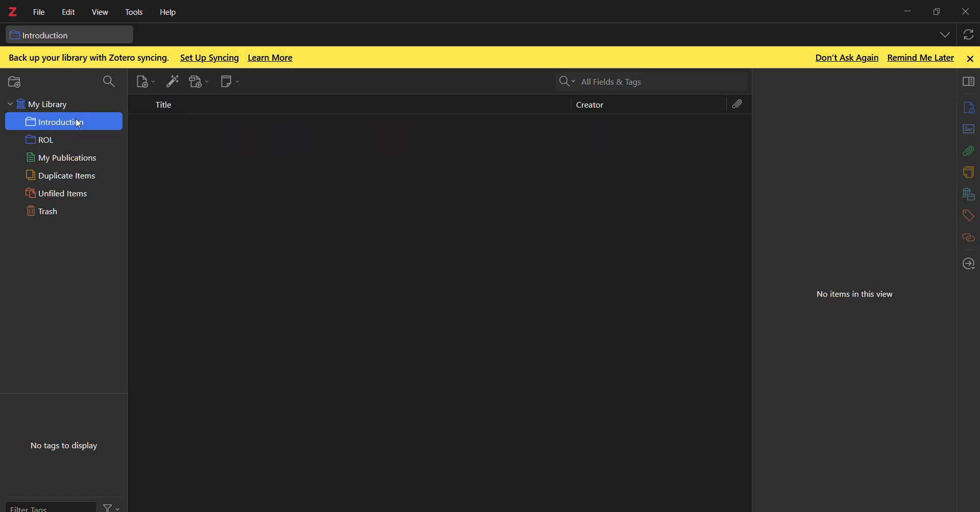
{"action": "left_click", "coordinate": [63, 142]}
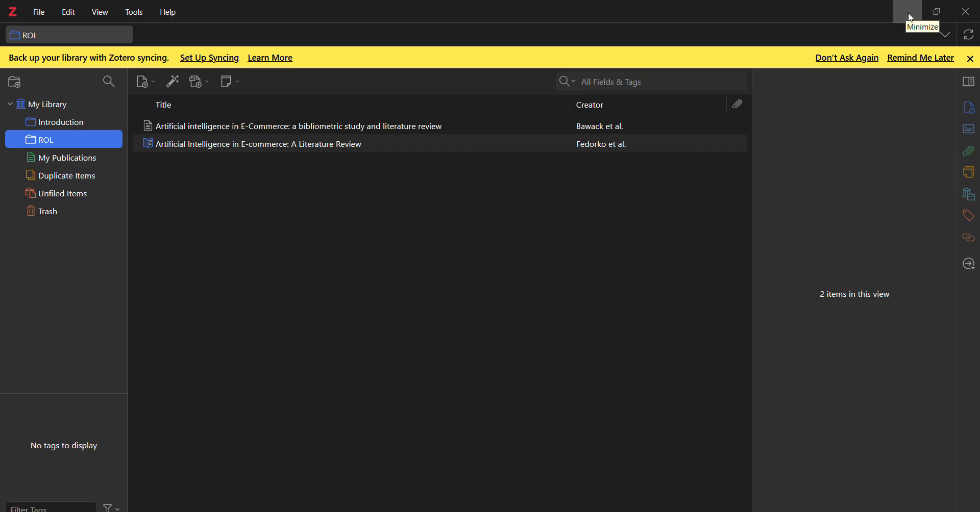
Tile Zotero beside the Downloads folder and add the MOBILE_COMMERCE_BEYOND_ELECTRONIC_COMMER PDF to the ROL collection, restoring Zotero to full screen.
{"action": "mouse_move", "coordinate": [940, 13]}
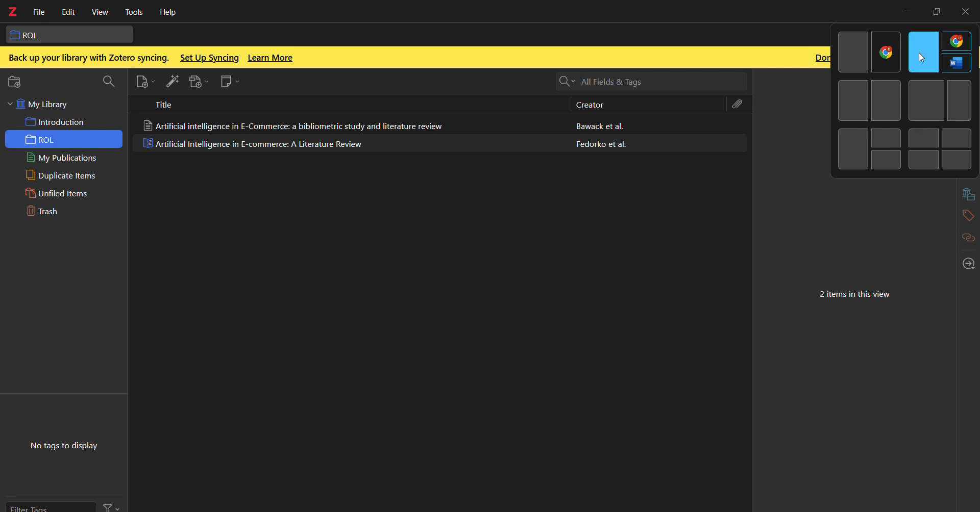
{"action": "left_click", "coordinate": [886, 100]}
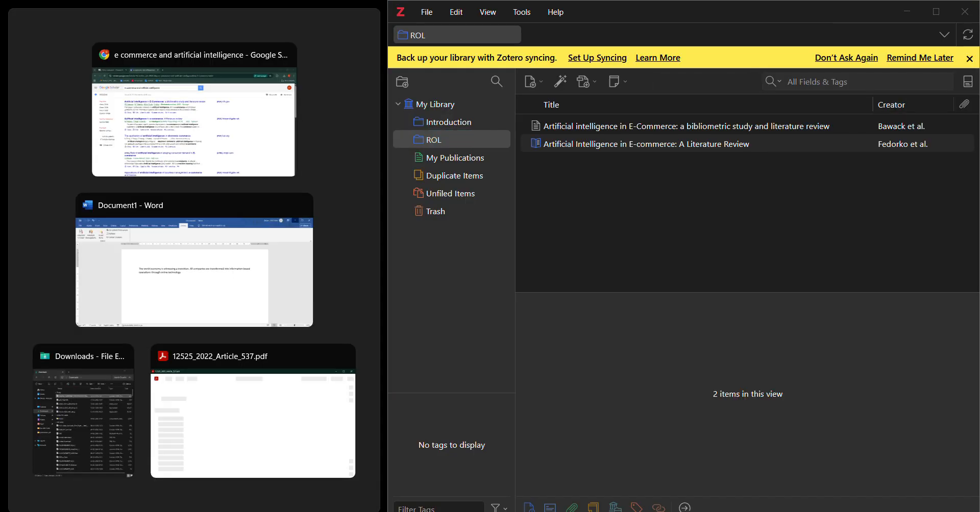
{"action": "left_click", "coordinate": [83, 411]}
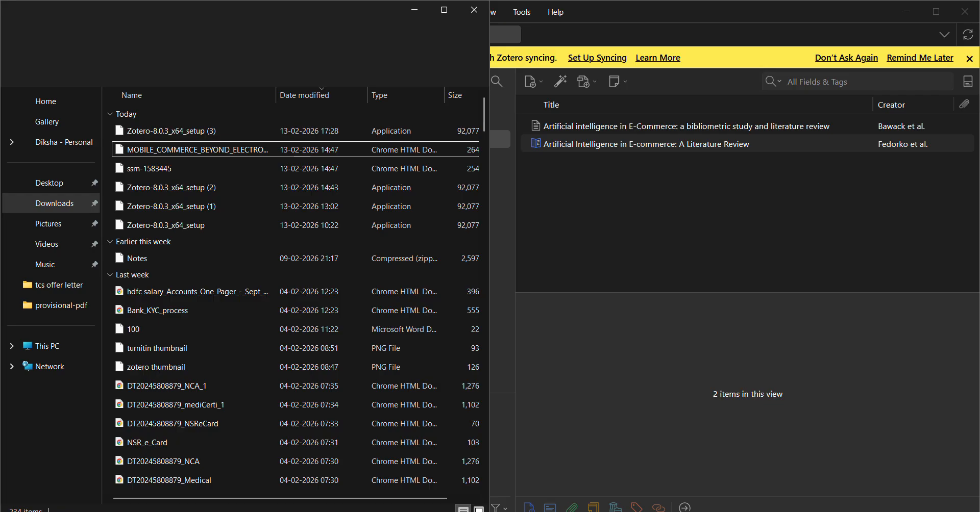
{"action": "left_click", "coordinate": [151, 150]}
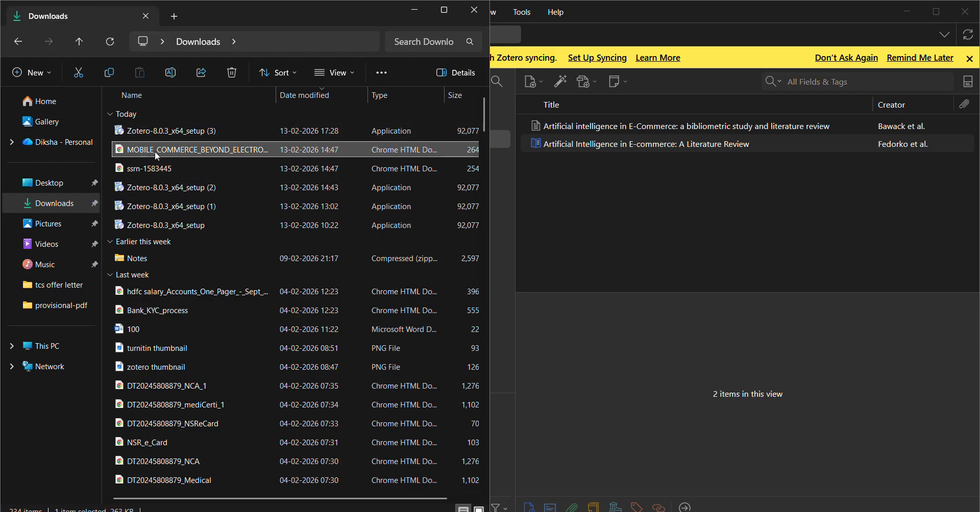
{"action": "left_click_drag", "start_coordinate": [153, 153], "coordinate": [684, 192]}
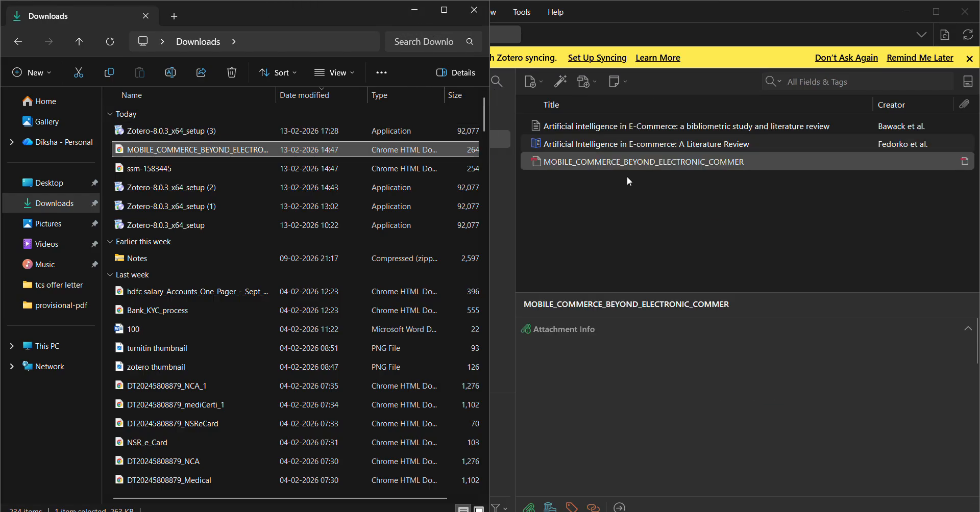
{"action": "left_click", "coordinate": [936, 14]}
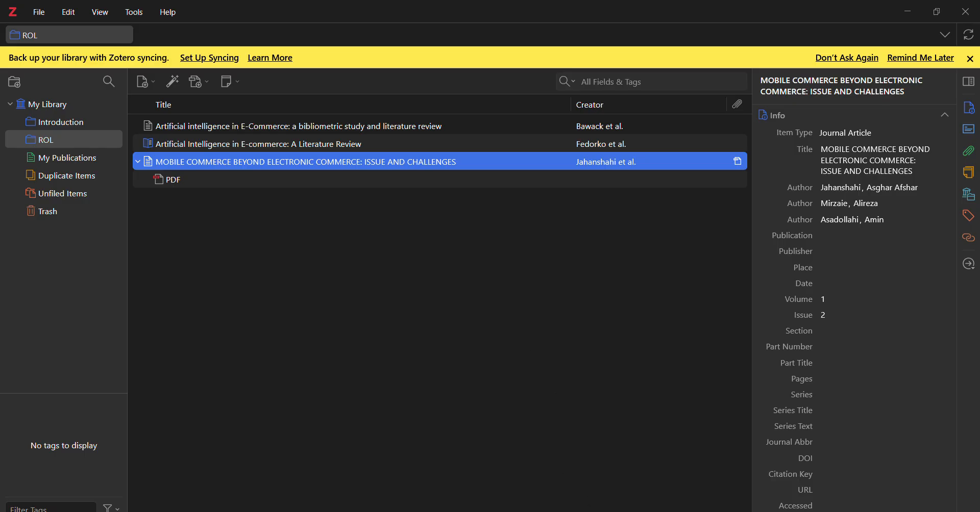
Switch to Chrome, open the 2024 Springer chapter "Artificial intelligence in E-commerce" from the Scholar results and accept all cookies.
{"action": "mouse_move", "coordinate": [596, 511]}
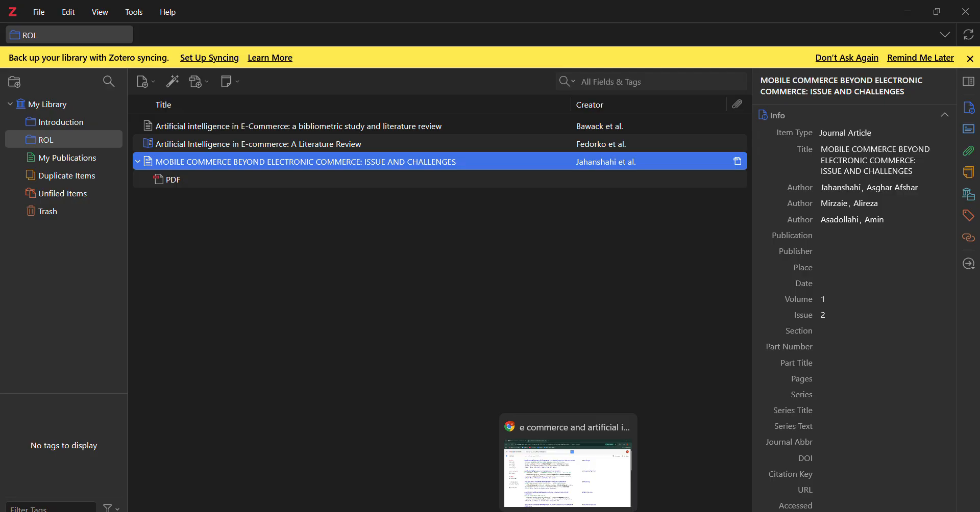
{"action": "left_click", "coordinate": [588, 497]}
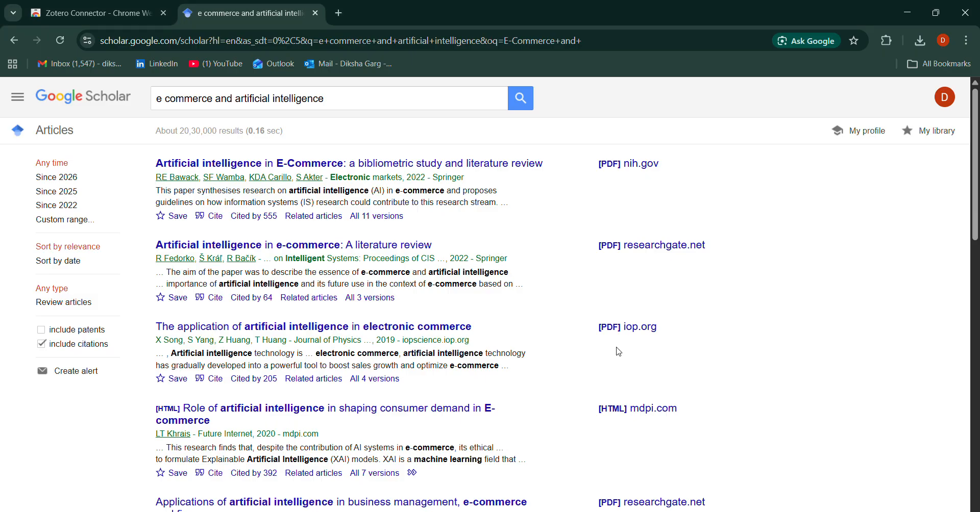
{"action": "scroll", "coordinate": [587, 350], "scroll_direction": "down", "scroll_amount": 5}
{"action": "scroll", "coordinate": [491, 338], "scroll_direction": "up", "scroll_amount": 5}
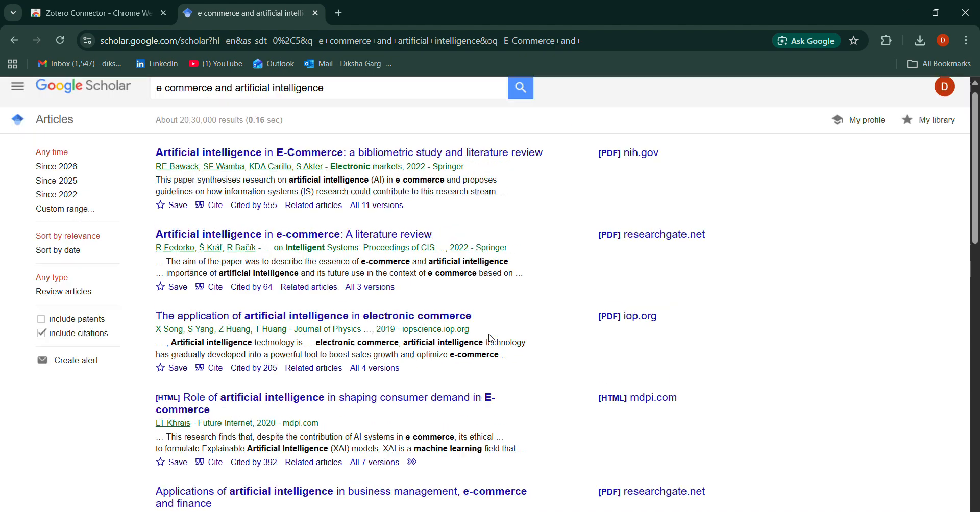
{"action": "scroll", "coordinate": [491, 338], "scroll_direction": "down", "scroll_amount": 9}
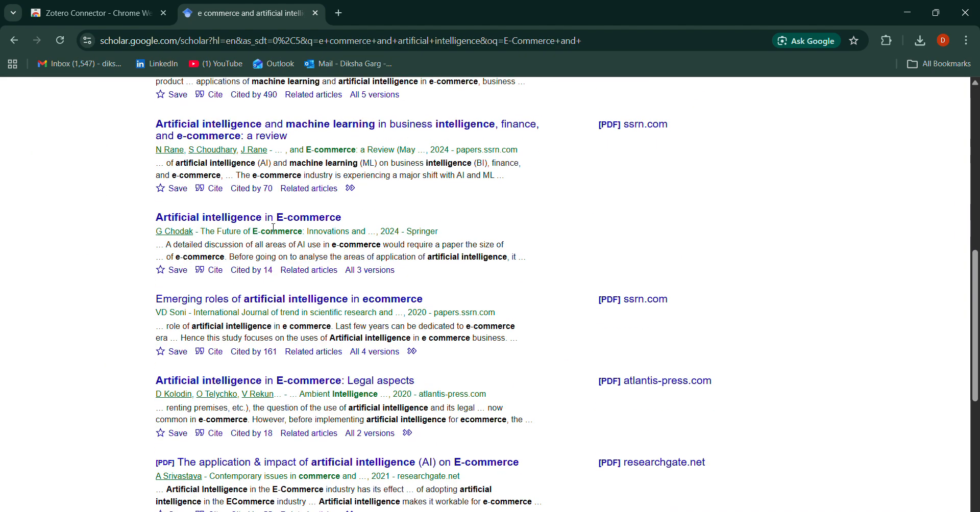
{"action": "left_click", "coordinate": [303, 223]}
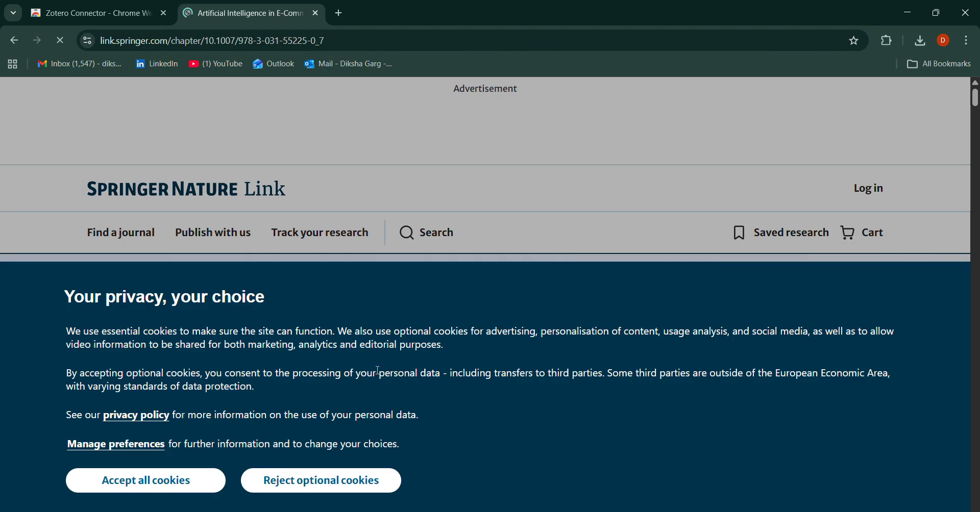
{"action": "left_click", "coordinate": [167, 487]}
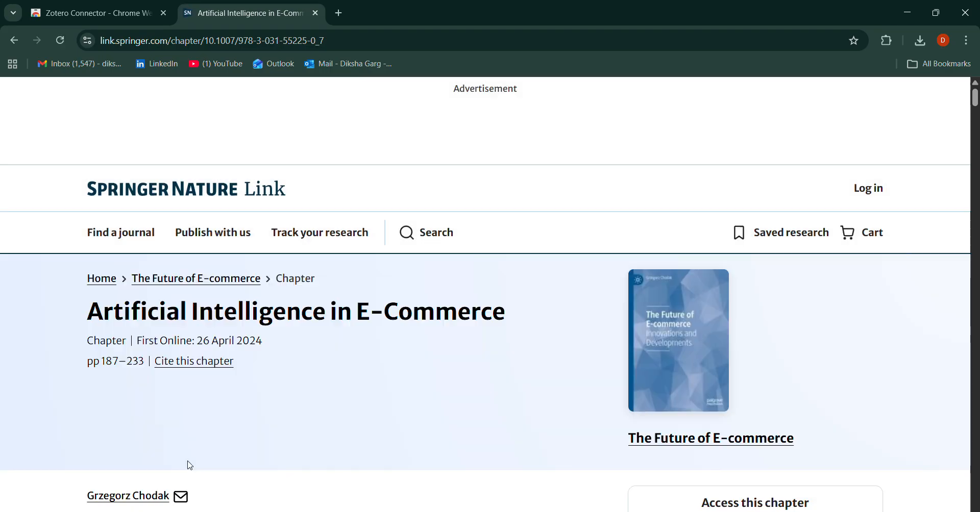
{"action": "scroll", "coordinate": [372, 350], "scroll_direction": "down", "scroll_amount": 2}
{"action": "scroll", "coordinate": [374, 353], "scroll_direction": "down", "scroll_amount": 10}
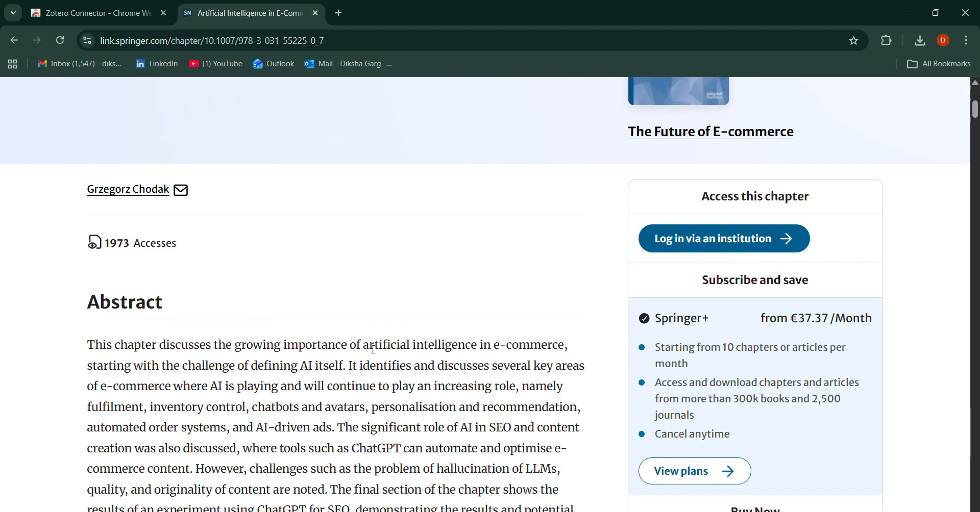
{"action": "scroll", "coordinate": [374, 353], "scroll_direction": "down", "scroll_amount": 10}
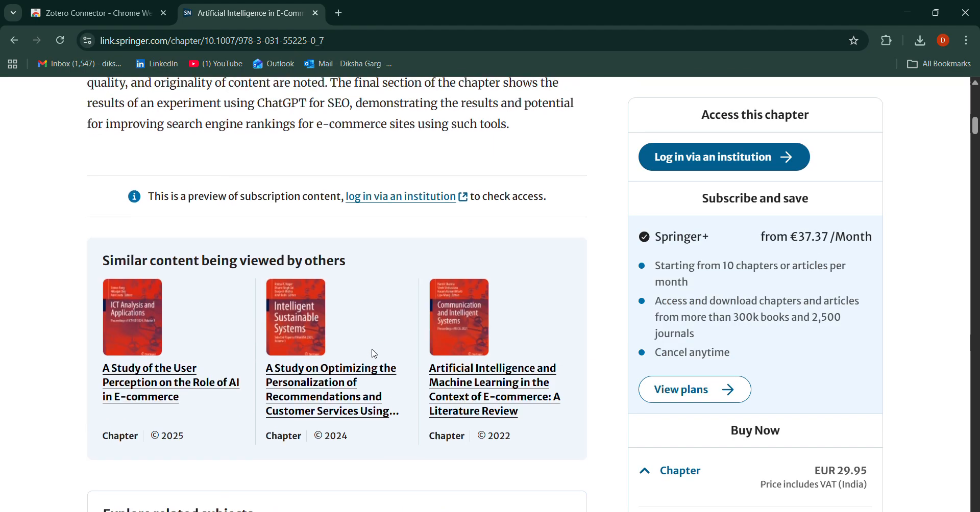
{"action": "scroll", "coordinate": [374, 353], "scroll_direction": "down", "scroll_amount": 20}
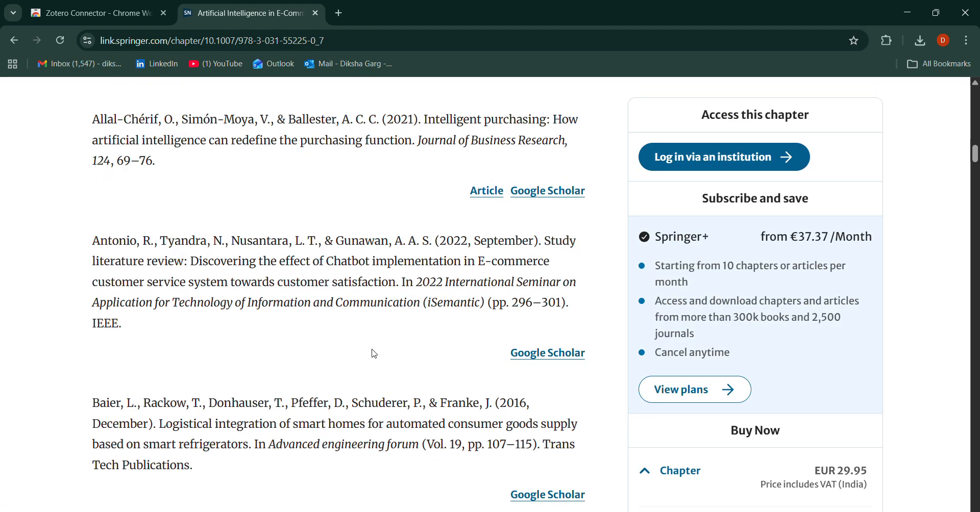
{"action": "scroll", "coordinate": [374, 354], "scroll_direction": "down", "scroll_amount": 20}
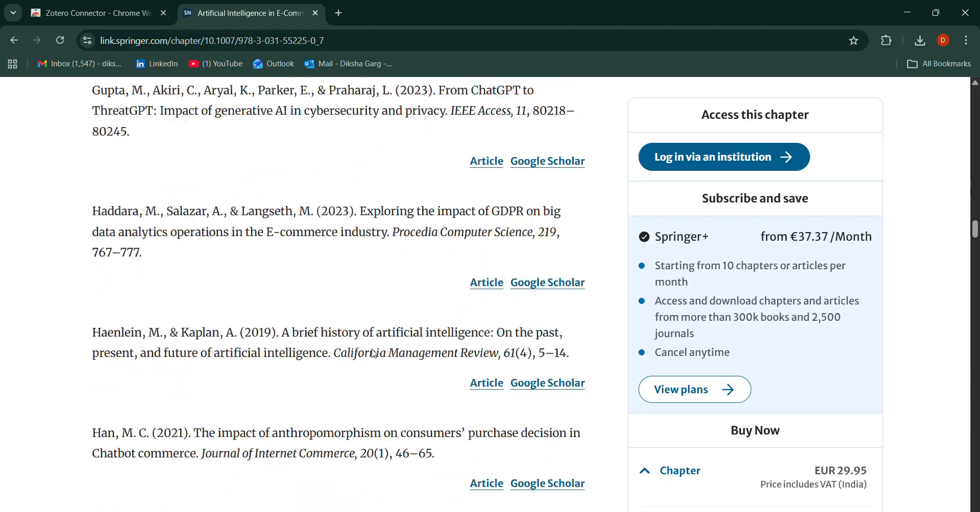
{"action": "scroll", "coordinate": [374, 354], "scroll_direction": "down", "scroll_amount": 20}
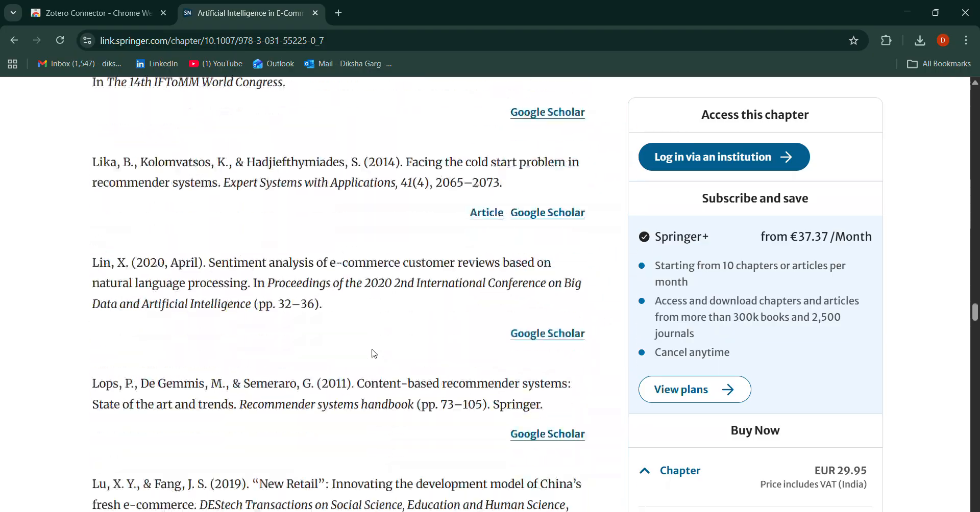
{"action": "scroll", "coordinate": [374, 353], "scroll_direction": "down", "scroll_amount": 20}
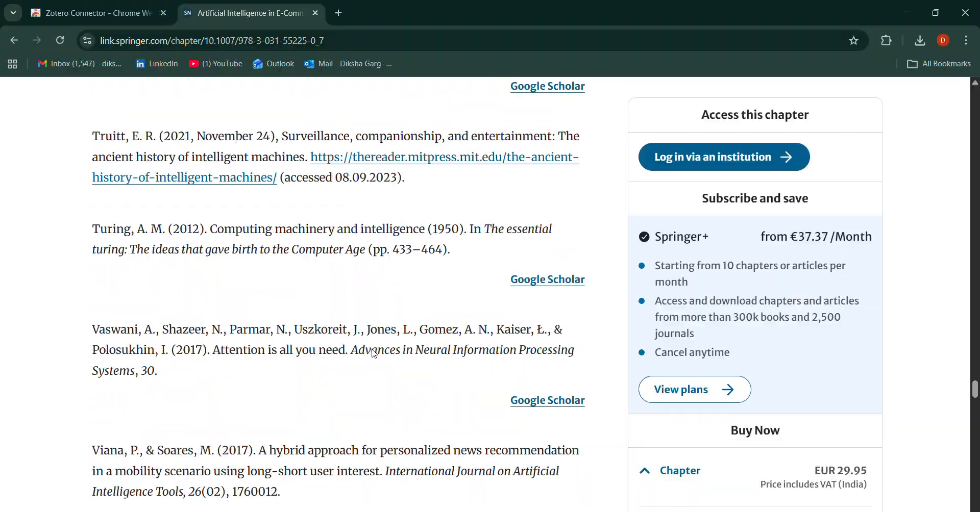
{"action": "scroll", "coordinate": [374, 353], "scroll_direction": "down", "scroll_amount": 3}
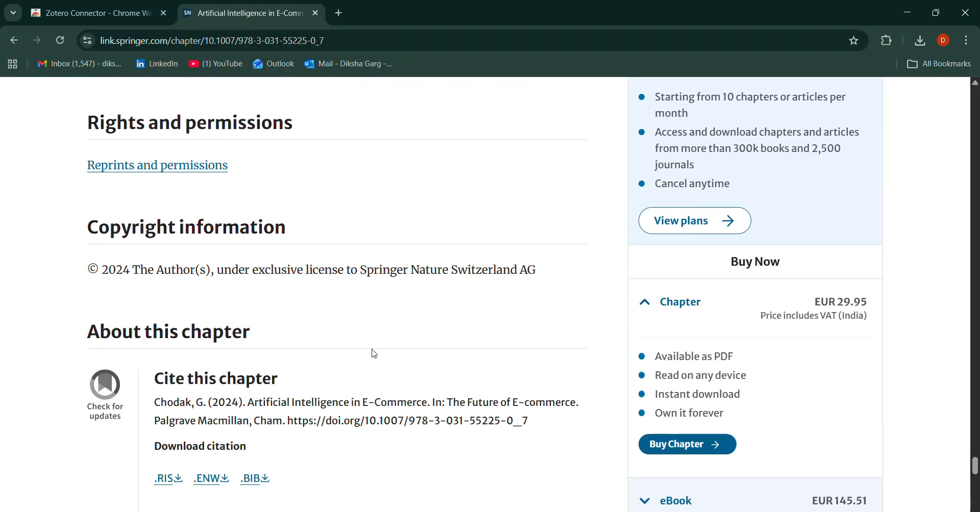
{"action": "scroll", "coordinate": [374, 353], "scroll_direction": "up", "scroll_amount": 3}
{"action": "scroll", "coordinate": [374, 353], "scroll_direction": "down", "scroll_amount": 4}
{"action": "scroll", "coordinate": [374, 349], "scroll_direction": "down", "scroll_amount": 2}
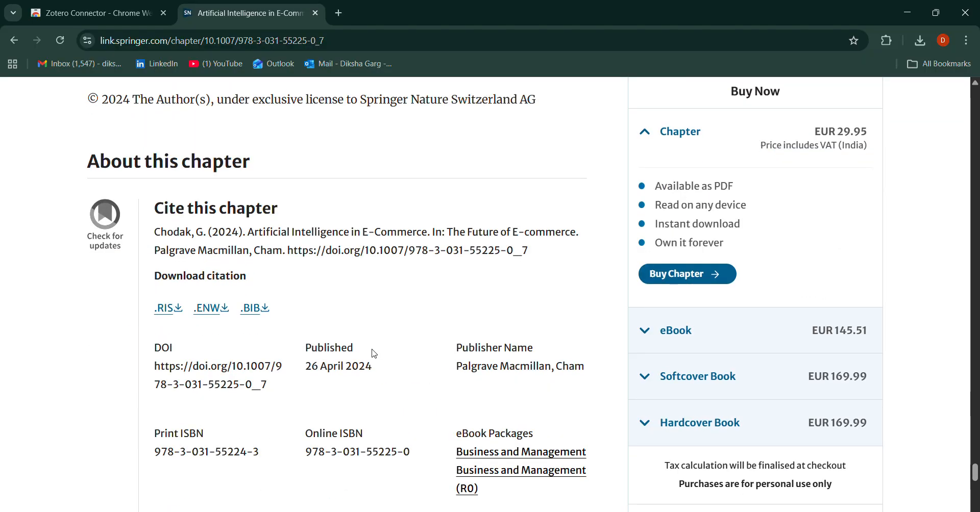
{"action": "scroll", "coordinate": [532, 247], "scroll_direction": "down", "scroll_amount": 2}
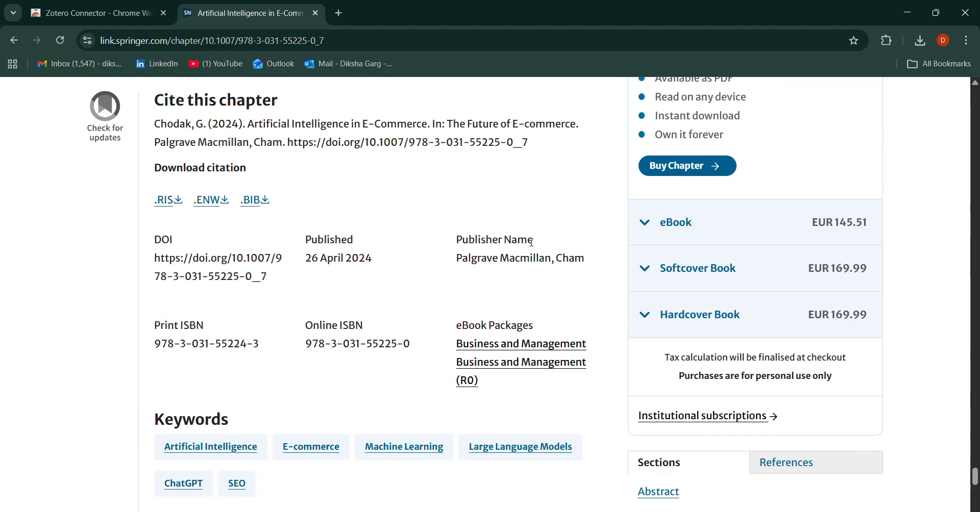
{"action": "scroll", "coordinate": [532, 247], "scroll_direction": "up", "scroll_amount": 1}
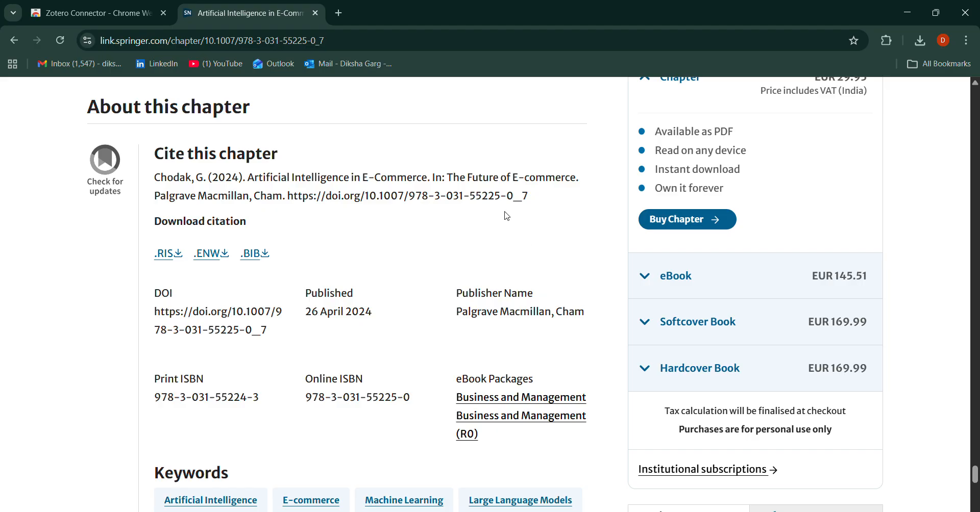
{"action": "left_click_drag", "start_coordinate": [528, 200], "coordinate": [288, 199]}
{"action": "key", "text": "ctrl+c"}
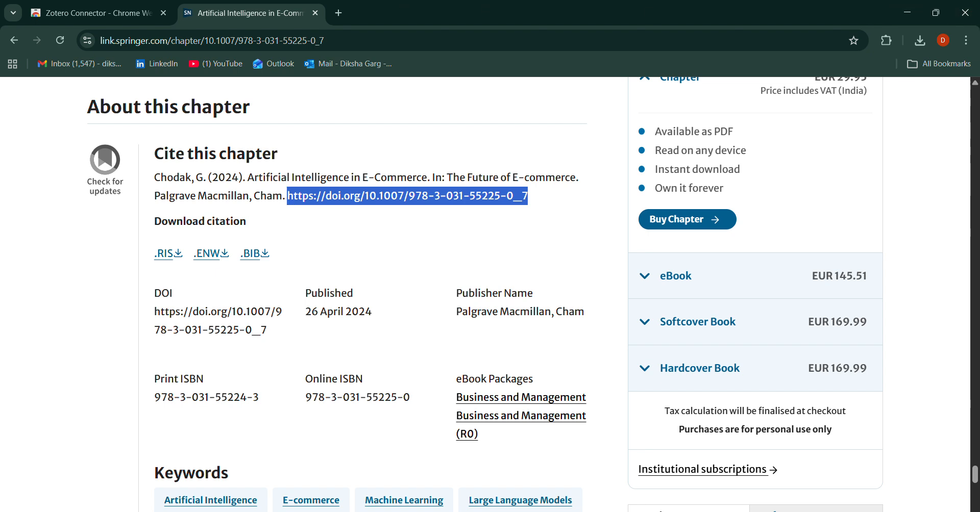
{"action": "key", "text": "alt+Tab"}
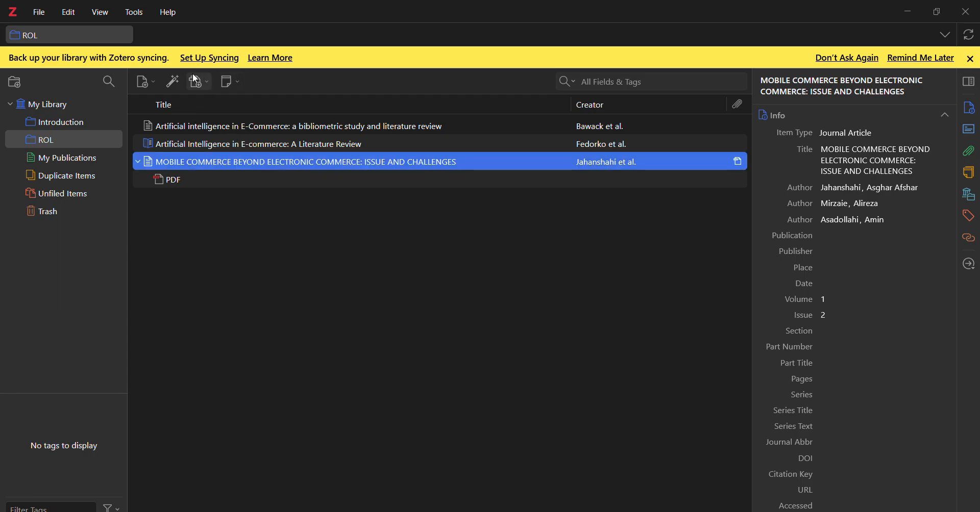
{"action": "left_click", "coordinate": [173, 82]}
{"action": "key", "text": "ctrl+v"}
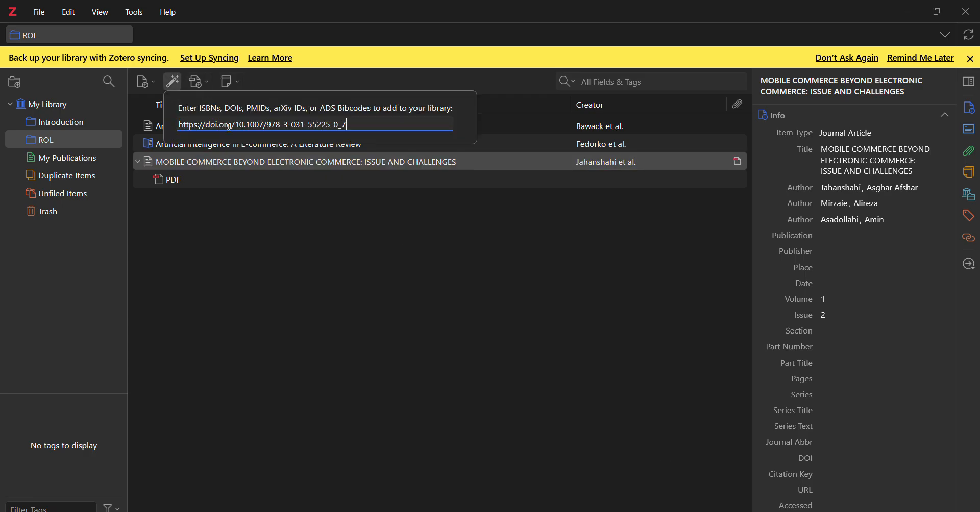
{"action": "key", "text": "Return"}
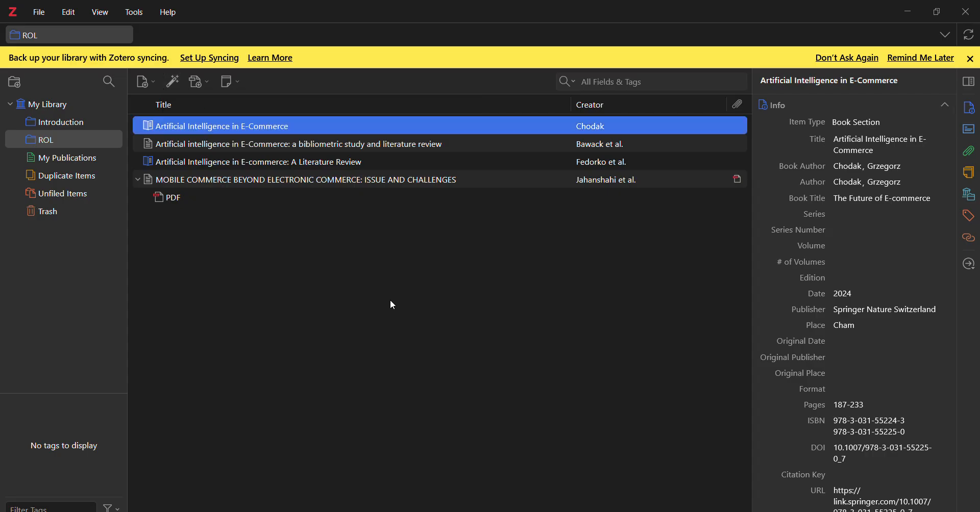
{"action": "left_click", "coordinate": [172, 83]}
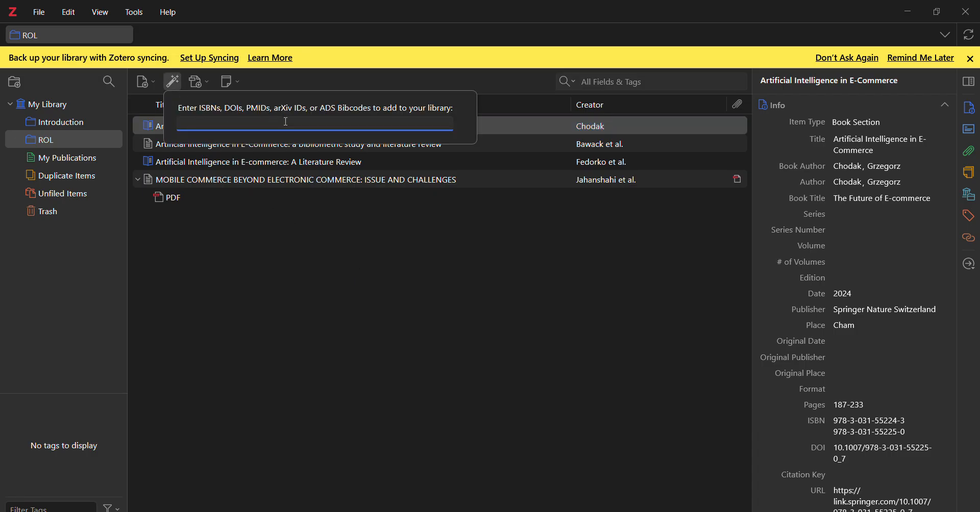
{"action": "left_click", "coordinate": [399, 220]}
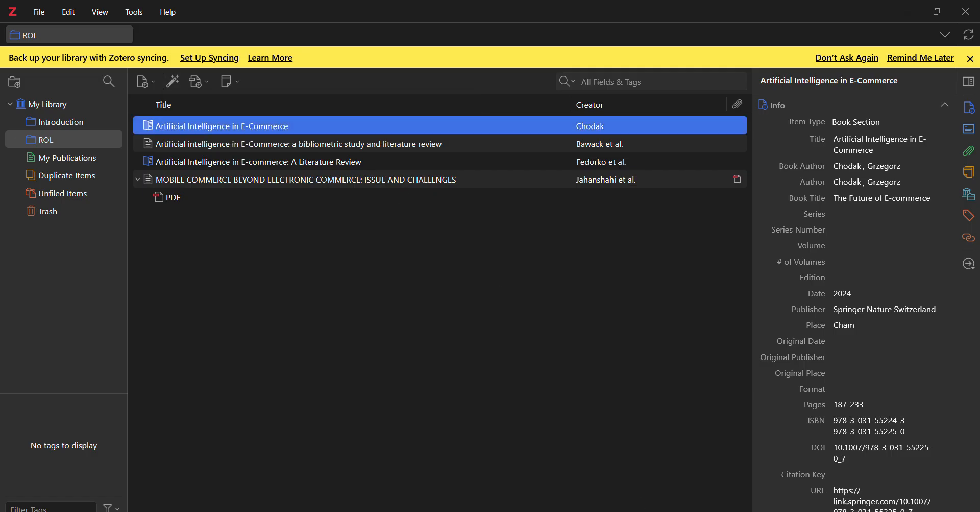
Switch to Chrome, return to the Google Scholar results and look through the listed articles.
{"action": "key", "text": "alt+Tab"}
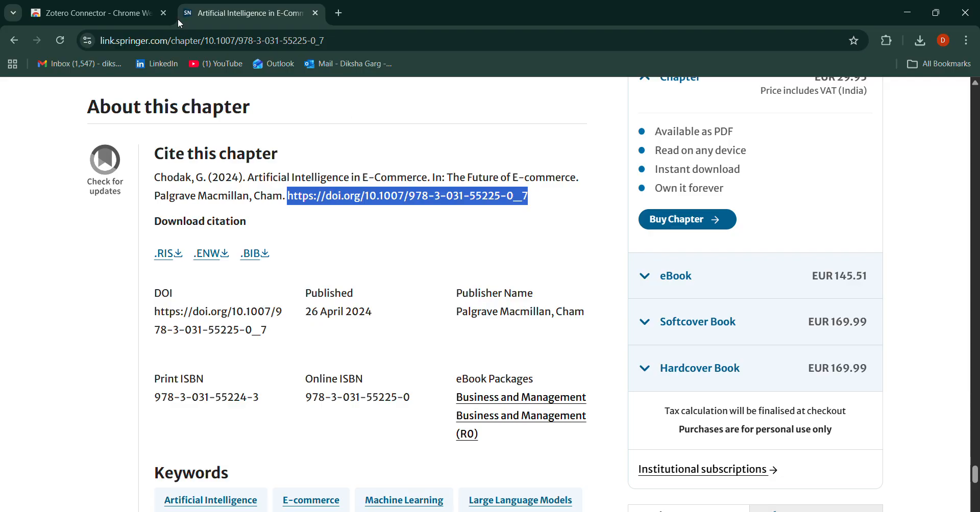
{"action": "left_click", "coordinate": [14, 42]}
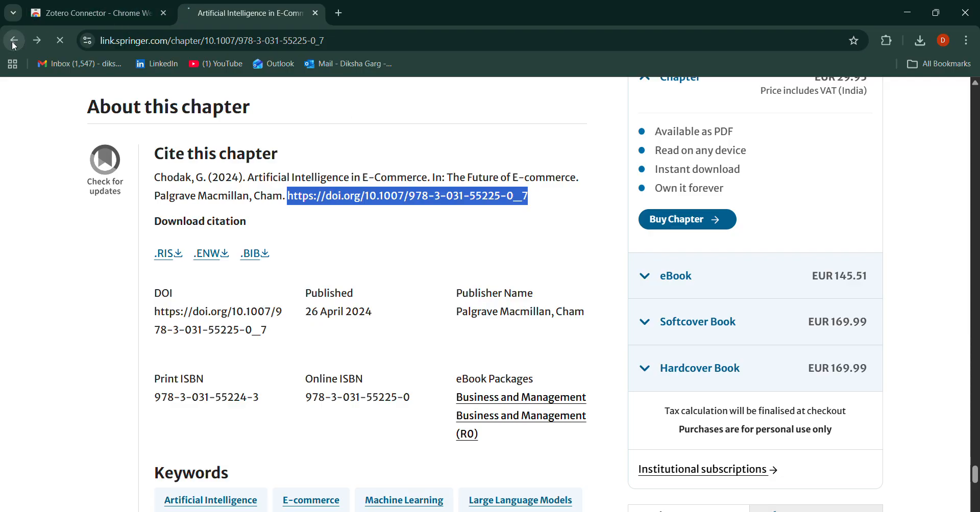
{"action": "scroll", "coordinate": [696, 191], "scroll_direction": "up", "scroll_amount": 7}
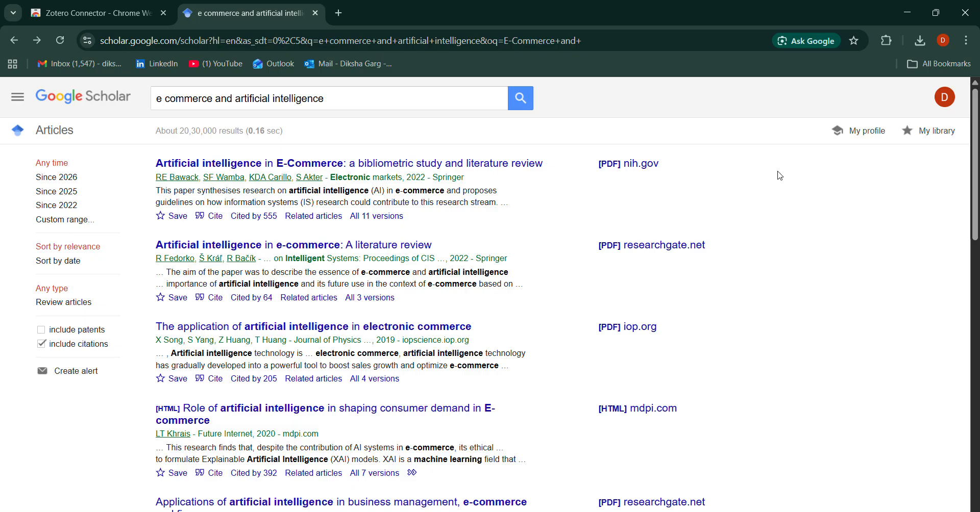
{"action": "scroll", "coordinate": [624, 234], "scroll_direction": "down", "scroll_amount": 15}
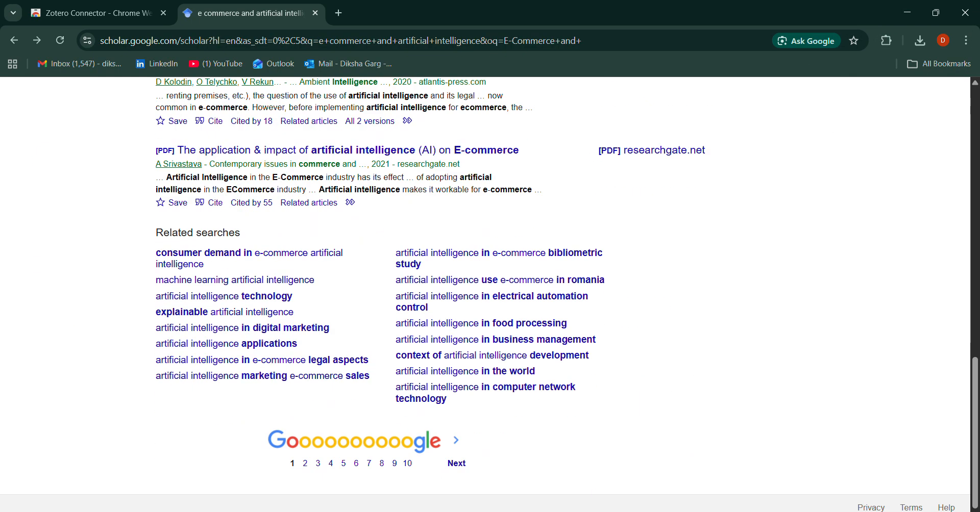
Switch to the open Word document and display the Zotero citation tools.
{"action": "mouse_move", "coordinate": [652, 511]}
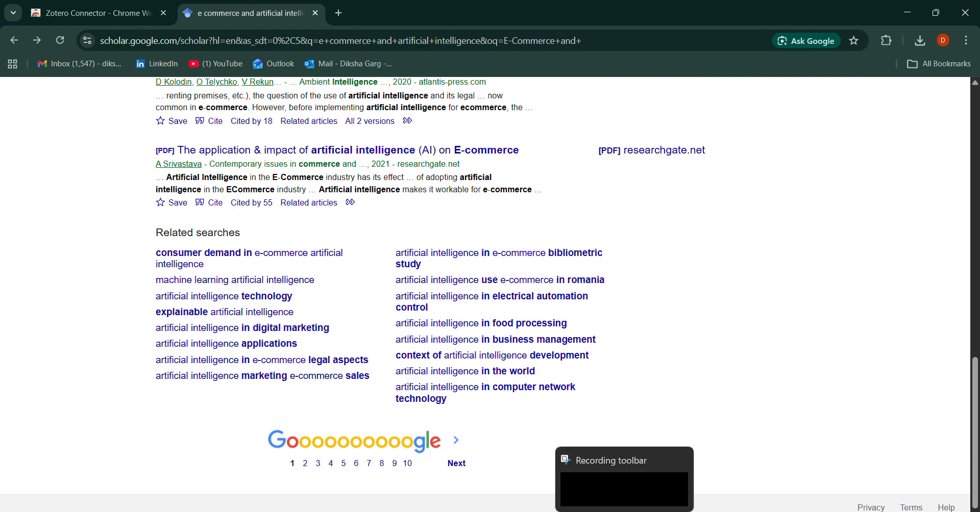
{"action": "left_click", "coordinate": [568, 511]}
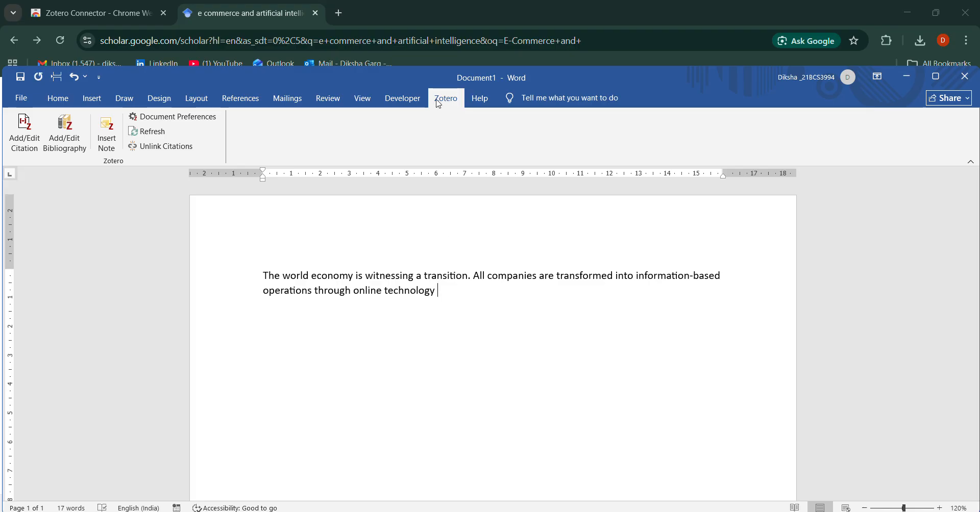
{"action": "left_click", "coordinate": [403, 99]}
{"action": "left_click", "coordinate": [445, 105]}
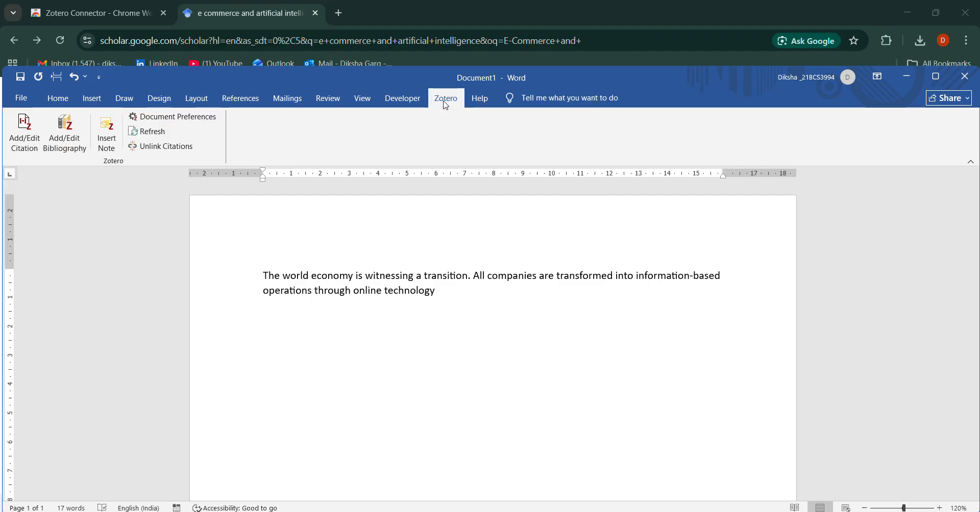
Cite "Artificial Intelligence in E-Commerce" (2024) and "Artificial Intelligence in E-commerce: A Literature Review" (2022) together after "online technology", ending the sentence with a period.
{"action": "left_click", "coordinate": [21, 147]}
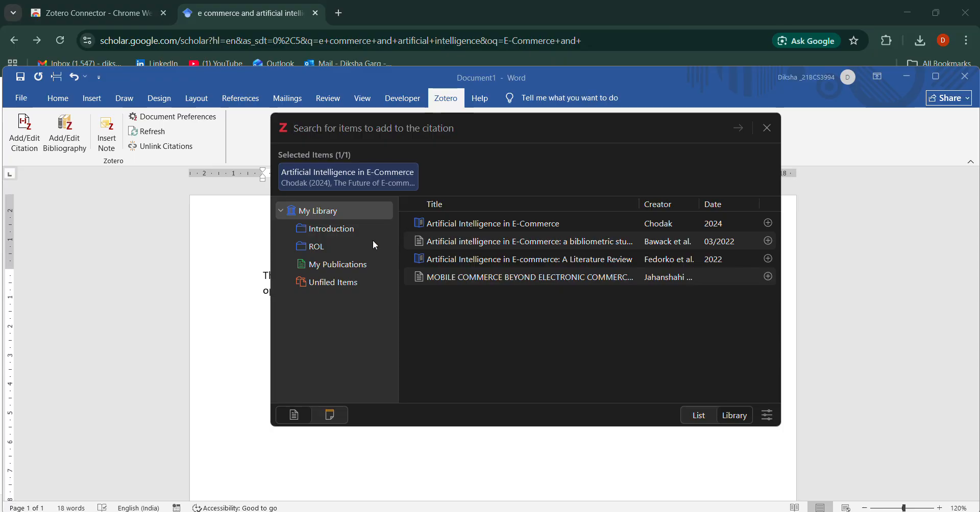
{"action": "left_click", "coordinate": [770, 223]}
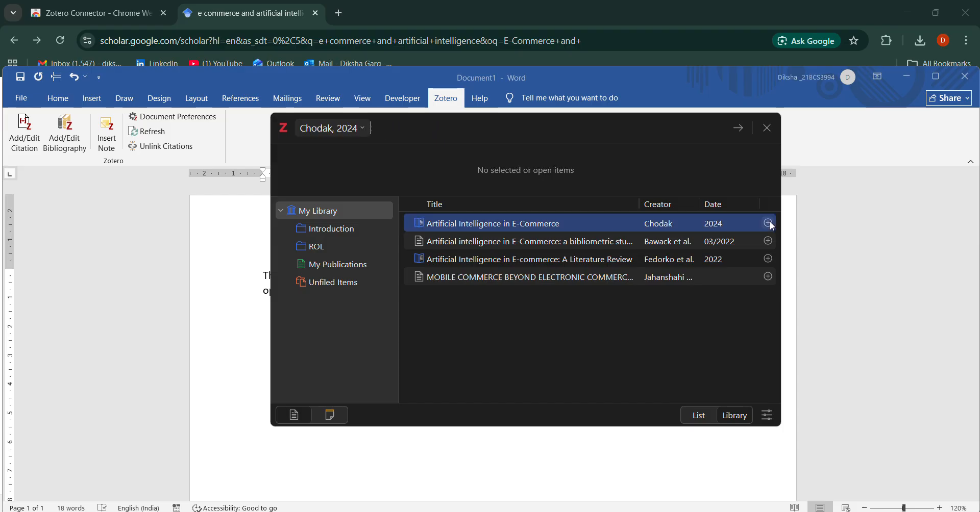
{"action": "left_click", "coordinate": [768, 259]}
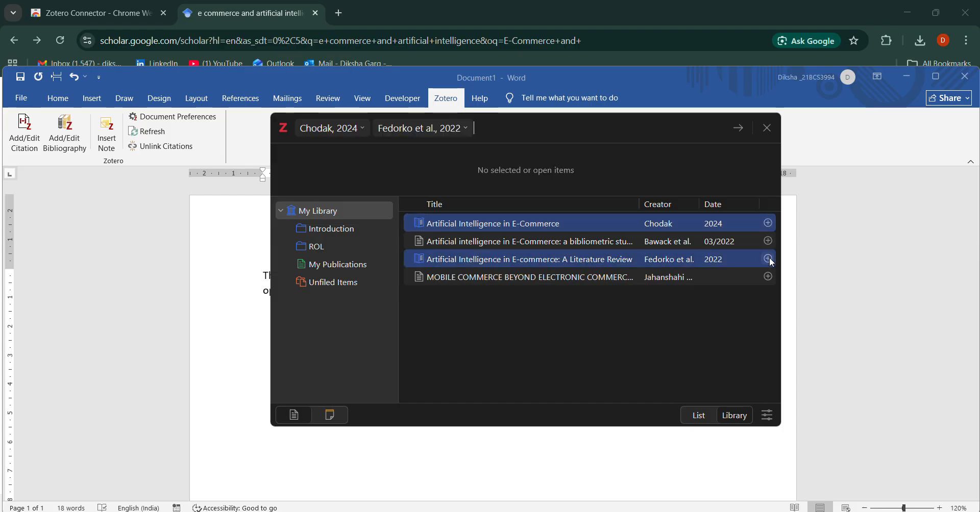
{"action": "left_click", "coordinate": [738, 130]}
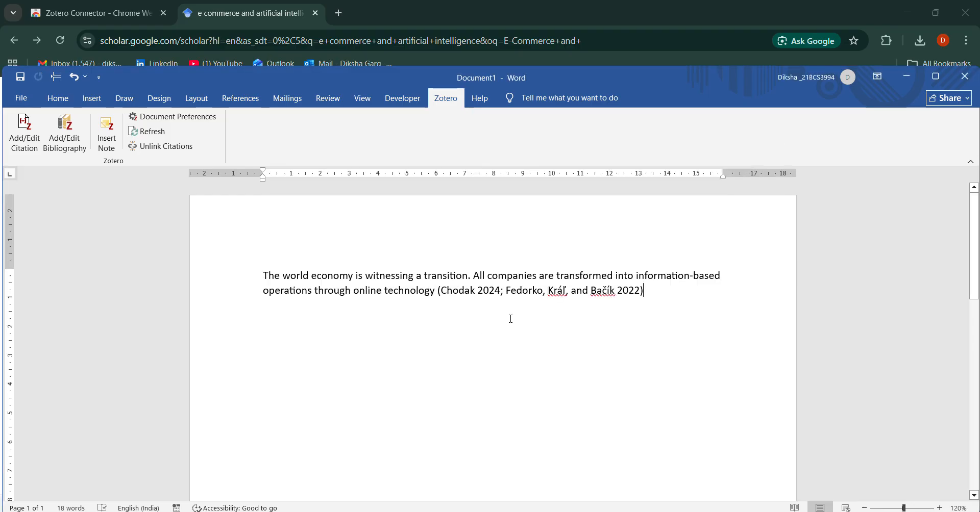
{"action": "type", "text": "."}
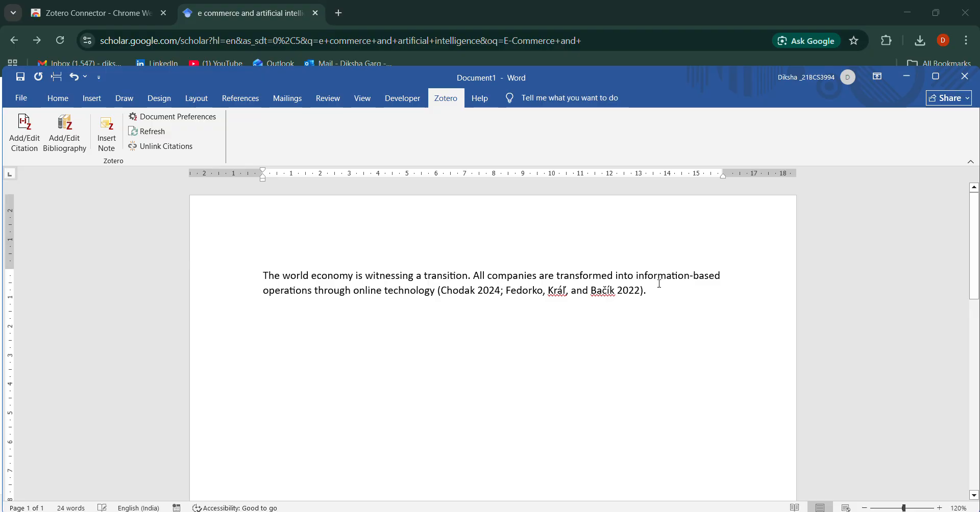
Insert a citation after "transition" for "Artificial Intelligence in E-commerce: A Literature Review" (2022) and "Artificial Intelligence in E-Commerce" (2024).
{"action": "left_click", "coordinate": [467, 275]}
{"action": "left_click", "coordinate": [26, 133]}
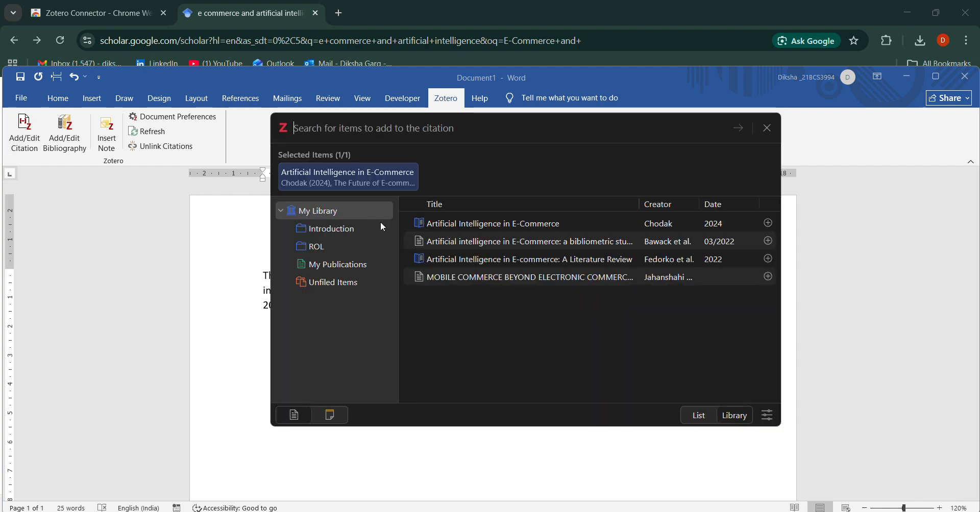
{"action": "left_click", "coordinate": [774, 259]}
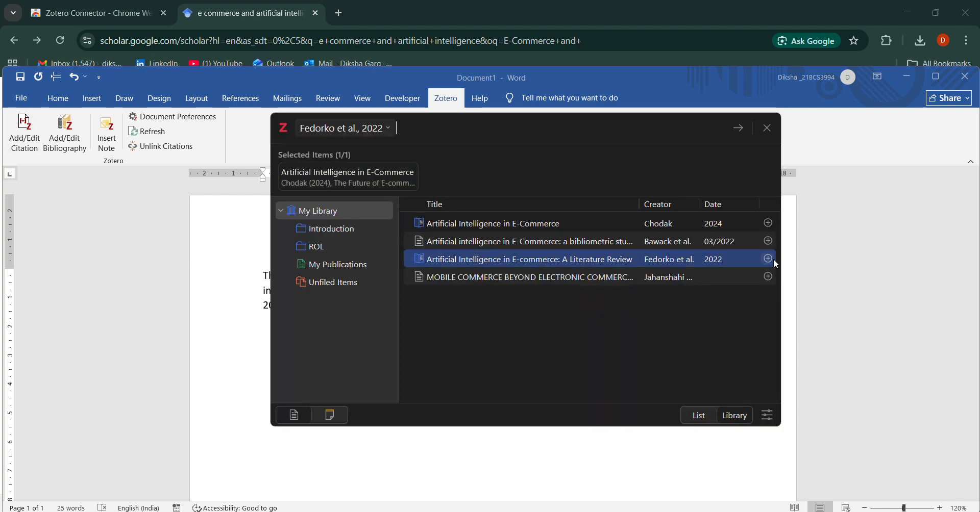
{"action": "left_click", "coordinate": [766, 224]}
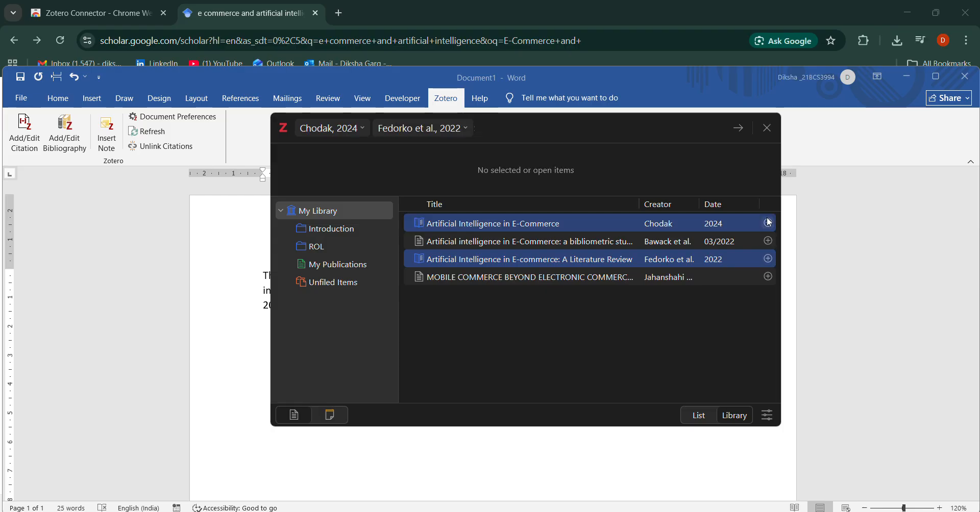
{"action": "left_click", "coordinate": [738, 128]}
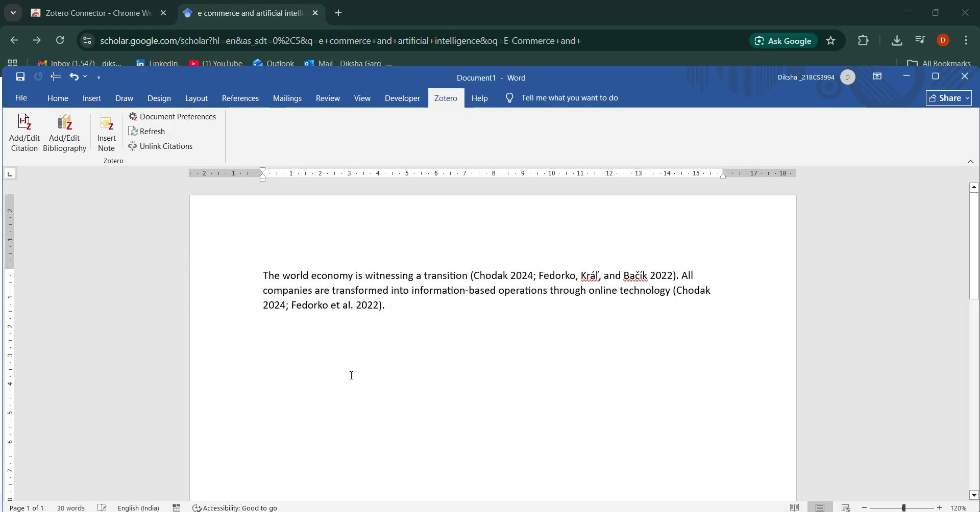
Add a "References" heading below the paragraph and insert the Zotero bibliography under it.
{"action": "type", "text": "Refere"}
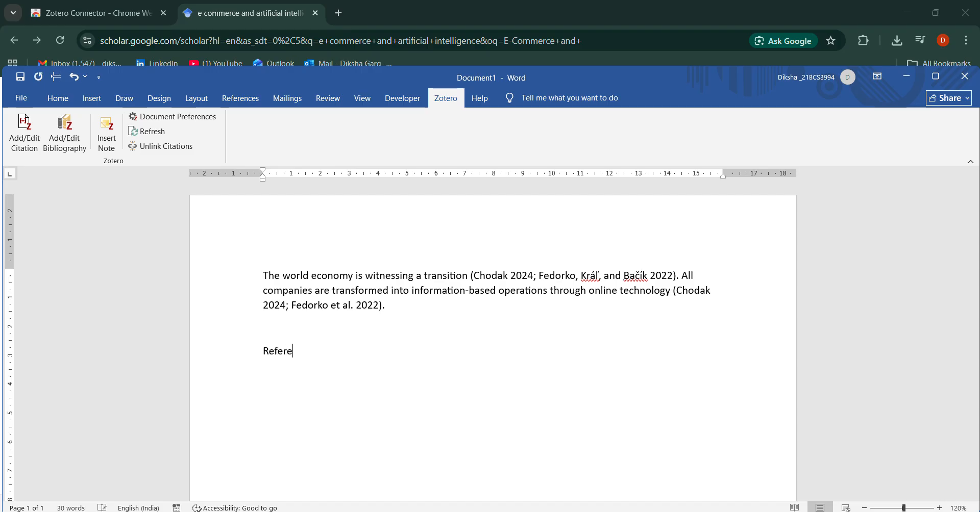
{"action": "type", "text": "nces"}
{"action": "key", "text": "Return"}
{"action": "left_click", "coordinate": [64, 141]}
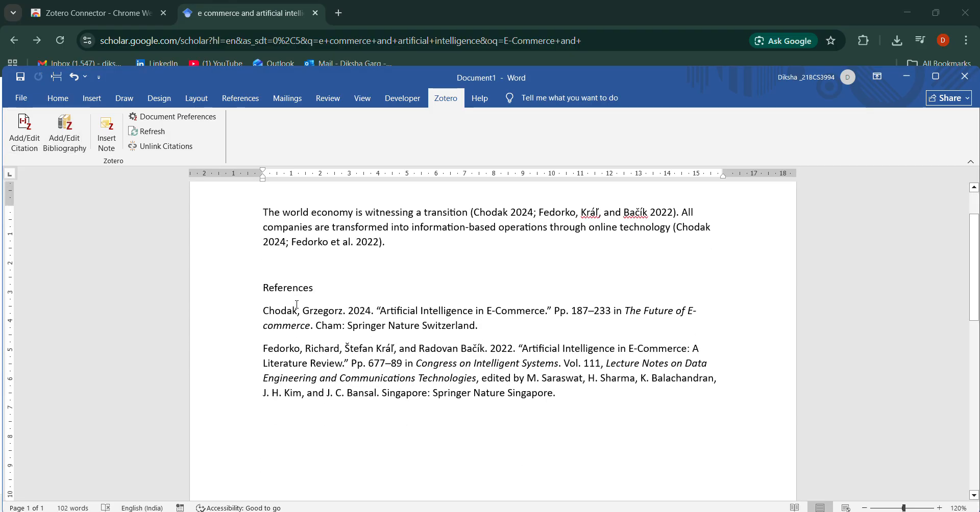
Compare the in-text citations with the entries of the bibliography under "References".
{"action": "scroll", "coordinate": [297, 305], "scroll_direction": "up", "scroll_amount": 3}
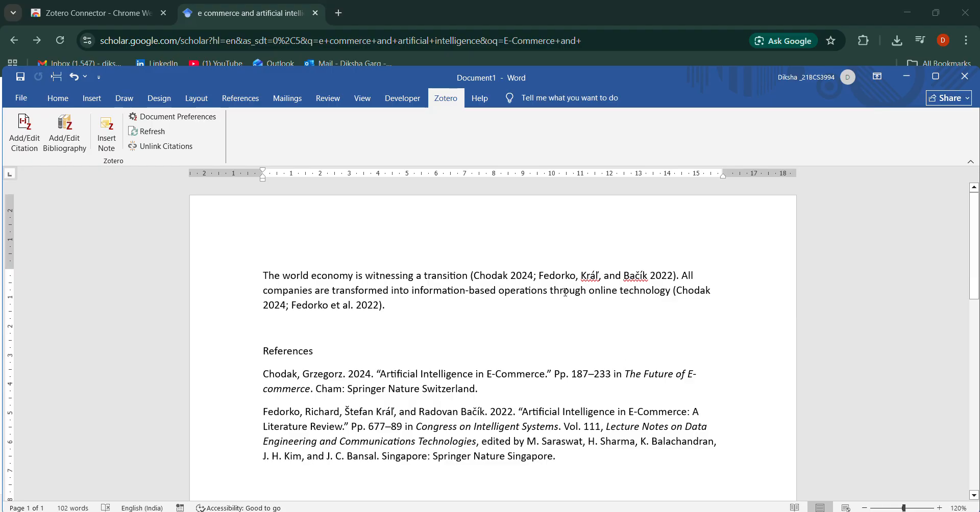
{"action": "scroll", "coordinate": [565, 292], "scroll_direction": "down", "scroll_amount": 5}
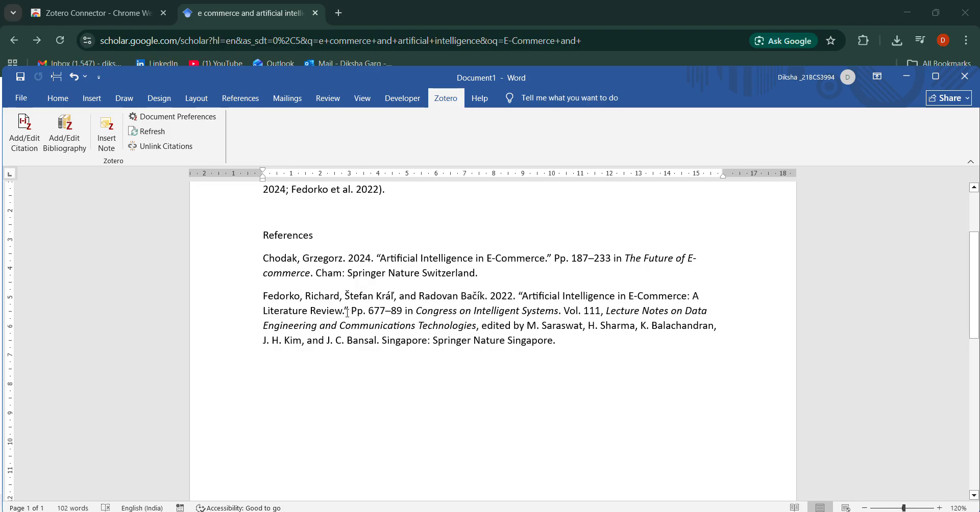
{"action": "left_click_drag", "start_coordinate": [560, 359], "coordinate": [236, 267]}
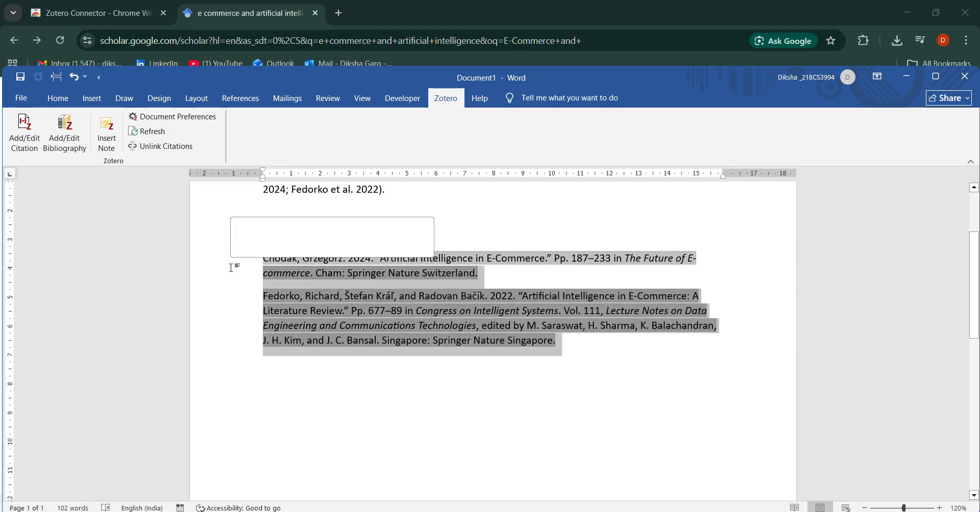
{"action": "left_click", "coordinate": [330, 450]}
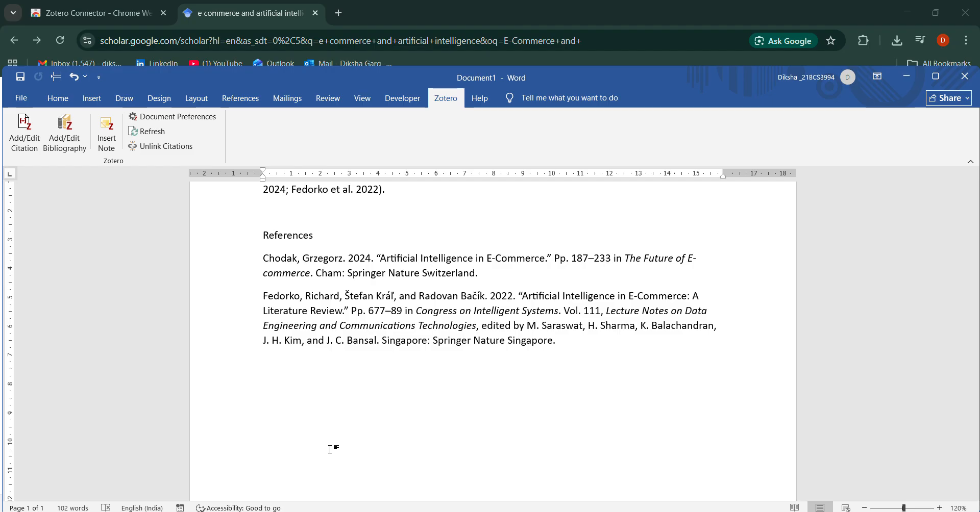
{"action": "scroll", "coordinate": [420, 421], "scroll_direction": "up", "scroll_amount": 2}
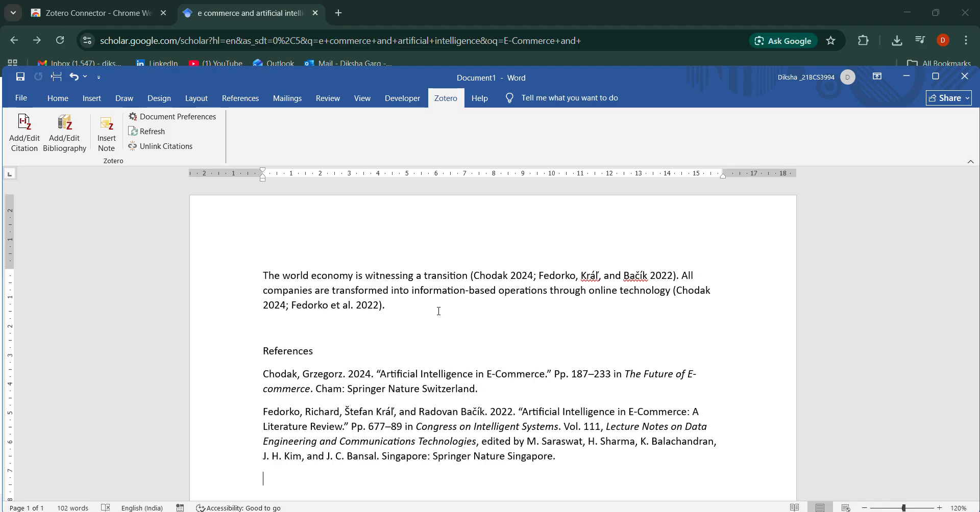
{"action": "scroll", "coordinate": [453, 407], "scroll_direction": "down", "scroll_amount": 3}
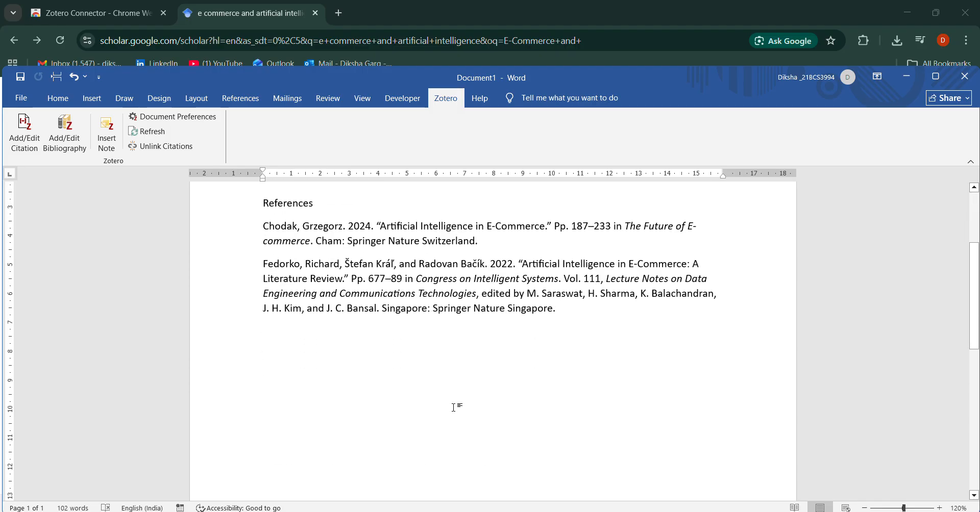
{"action": "scroll", "coordinate": [453, 407], "scroll_direction": "up", "scroll_amount": 3}
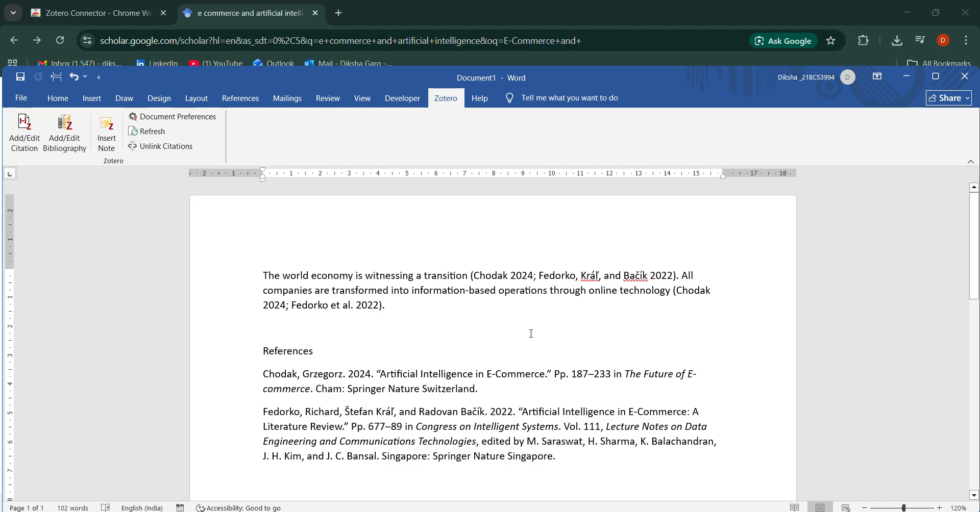
Switch to Zotero and view the related items, tags and notes of the "Artificial Intelligence in E-Commerce" book section.
{"action": "left_click", "coordinate": [652, 511]}
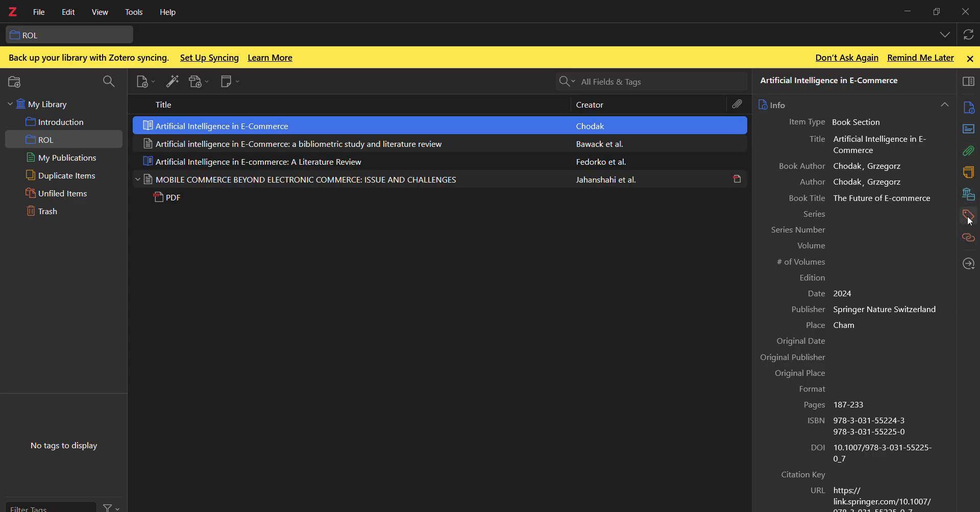
{"action": "left_click", "coordinate": [973, 241]}
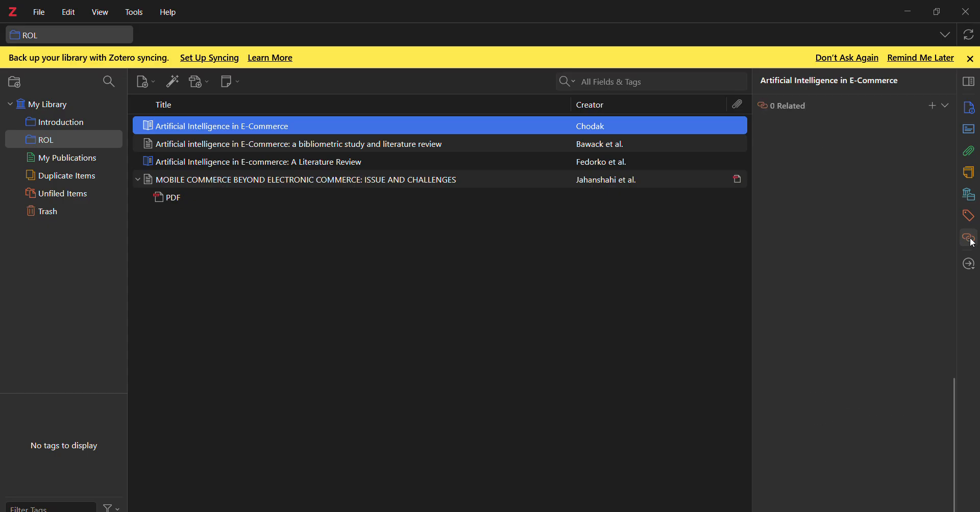
{"action": "left_click", "coordinate": [972, 215]}
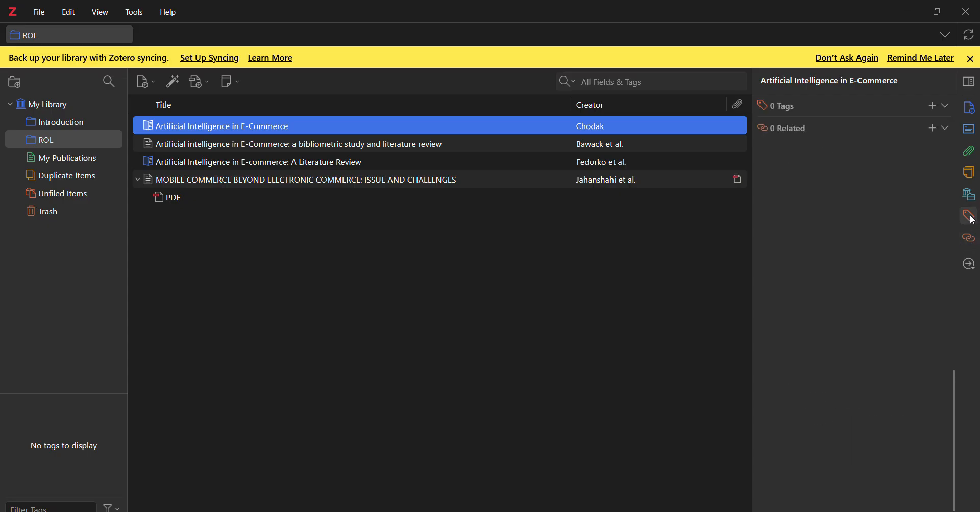
{"action": "left_click", "coordinate": [972, 179]}
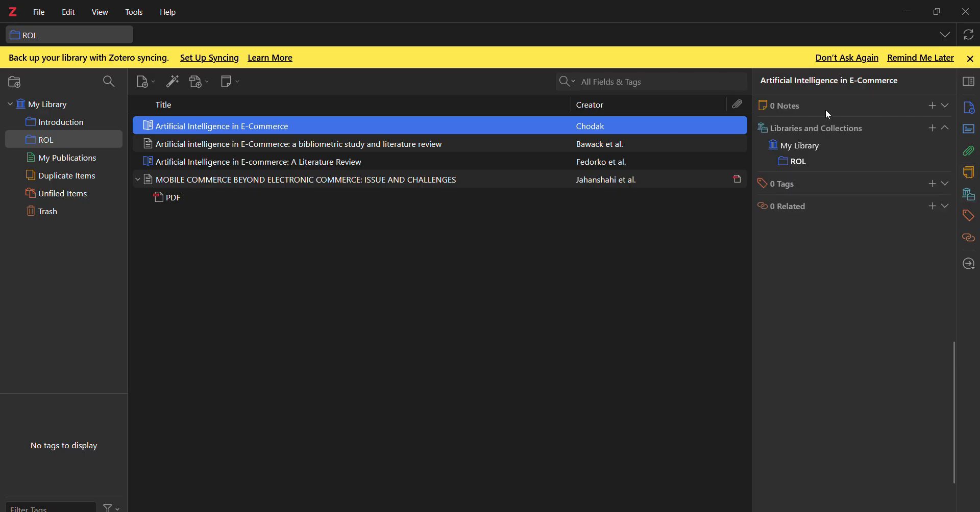
Add a note reading "Important" to the "Artificial Intelligence in E-Commerce" book section.
{"action": "left_click", "coordinate": [932, 107]}
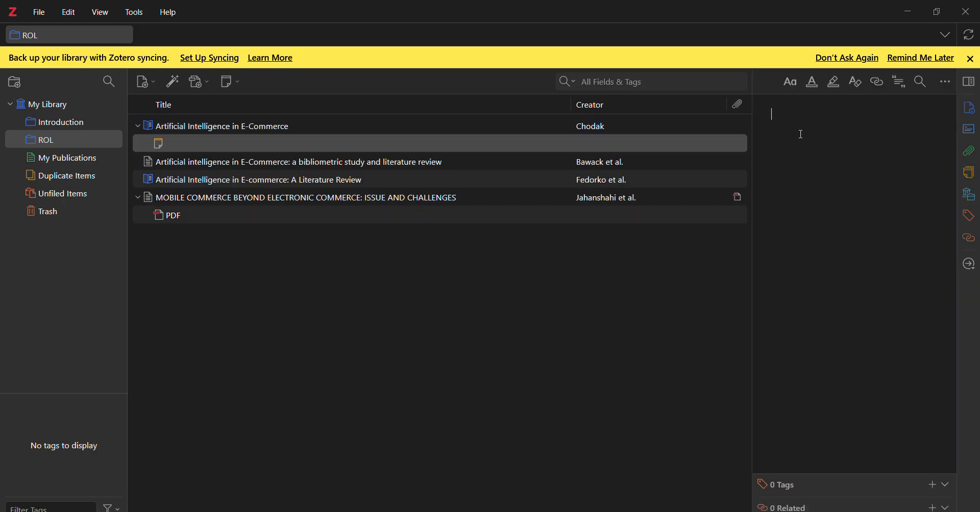
{"action": "type", "text": "Important"}
{"action": "left_click", "coordinate": [577, 314]}
{"action": "left_click", "coordinate": [170, 161]}
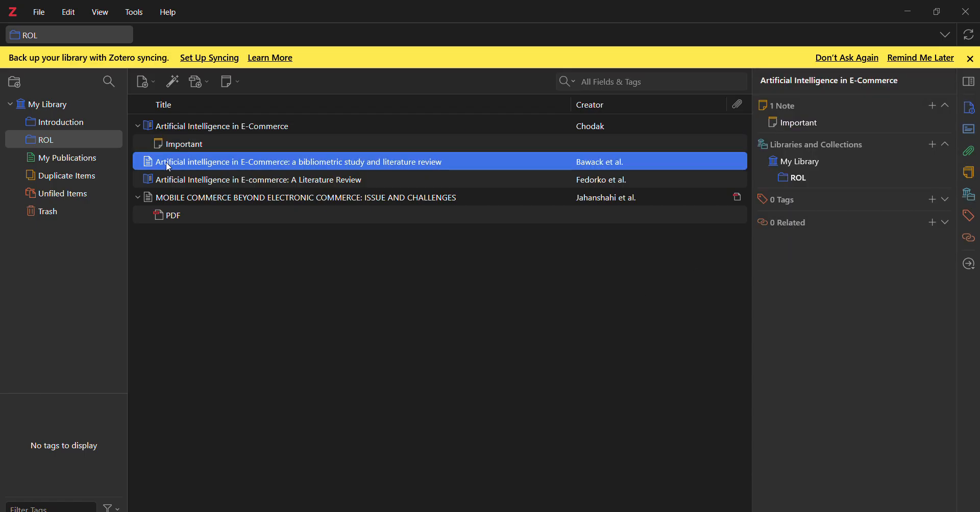
Open the "Important" note for editing and try adding more text to it.
{"action": "left_click", "coordinate": [200, 145]}
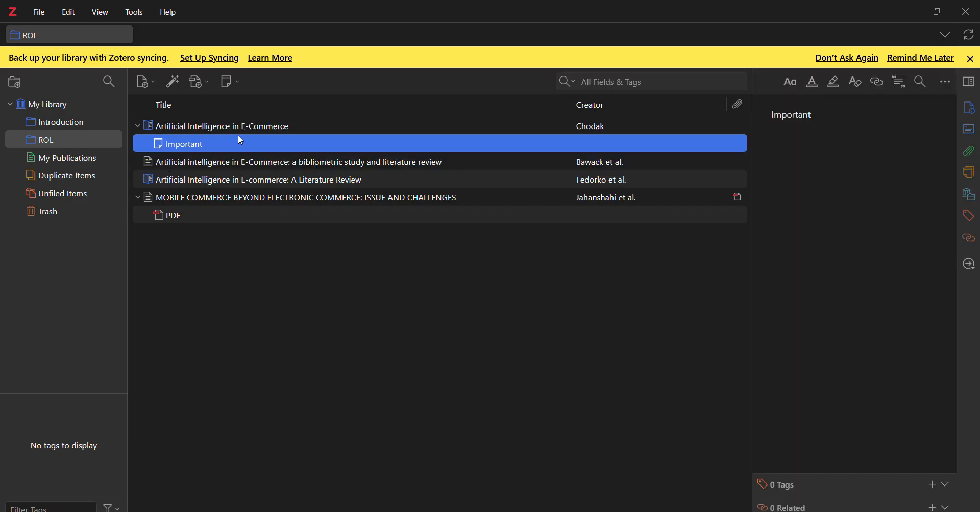
{"action": "left_click", "coordinate": [868, 127]}
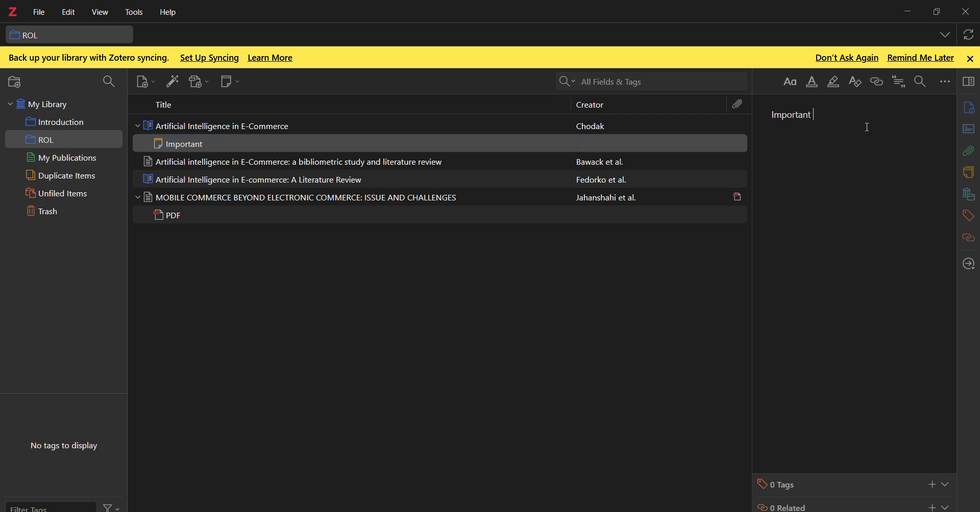
{"action": "type", "text": "kj"}
{"action": "key", "text": "BackSpace"}
{"action": "left_click", "coordinate": [545, 319]}
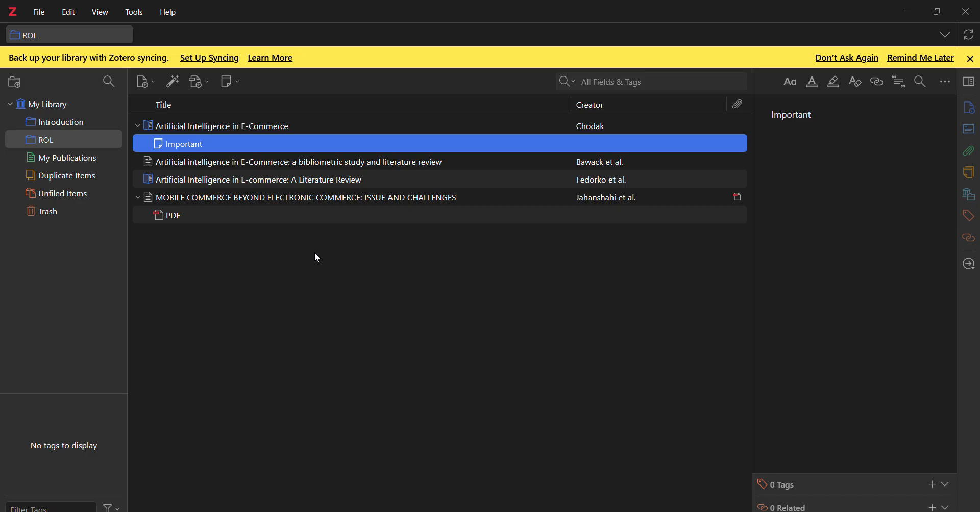
View the duplicate items and the trash of the library, and return to the ROL collection.
{"action": "left_click", "coordinate": [79, 183]}
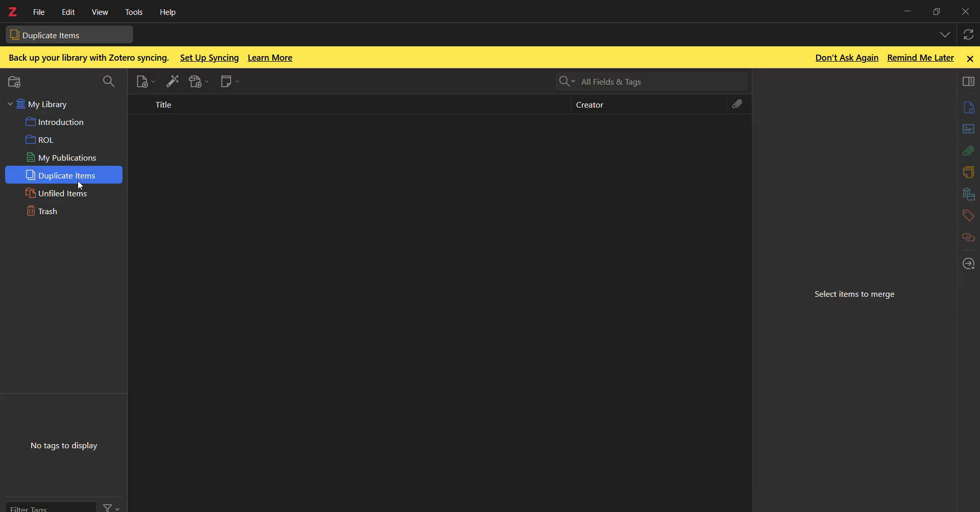
{"action": "left_click", "coordinate": [66, 220]}
{"action": "left_click", "coordinate": [62, 138]}
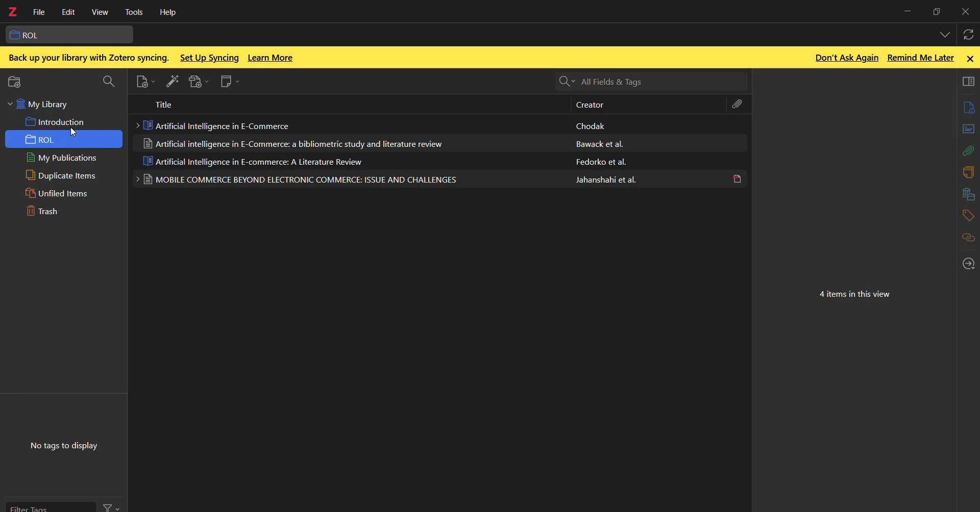
Create a subcollection named "Sample" inside the ROL collection.
{"action": "right_click", "coordinate": [58, 140]}
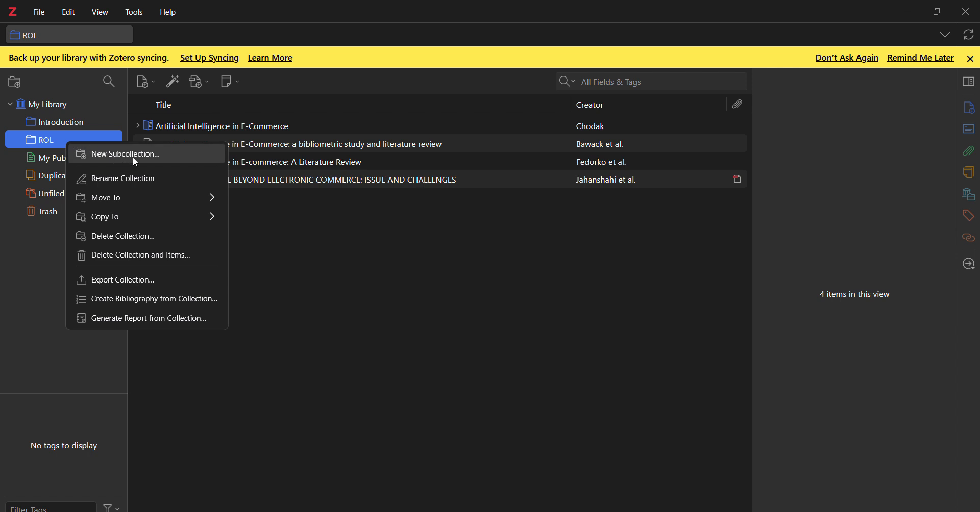
{"action": "left_click", "coordinate": [133, 158]}
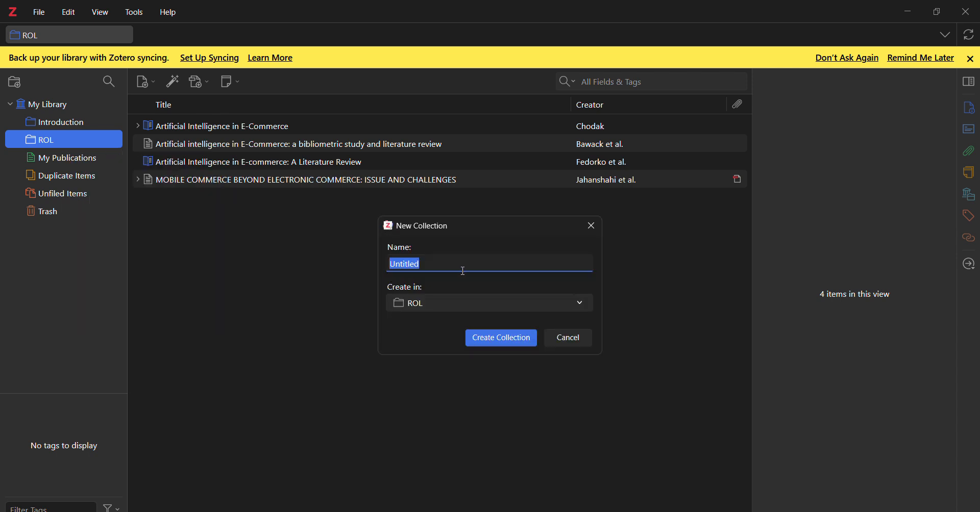
{"action": "key", "text": "BackSpace"}
{"action": "type", "text": "Sample"}
{"action": "left_click", "coordinate": [526, 339]}
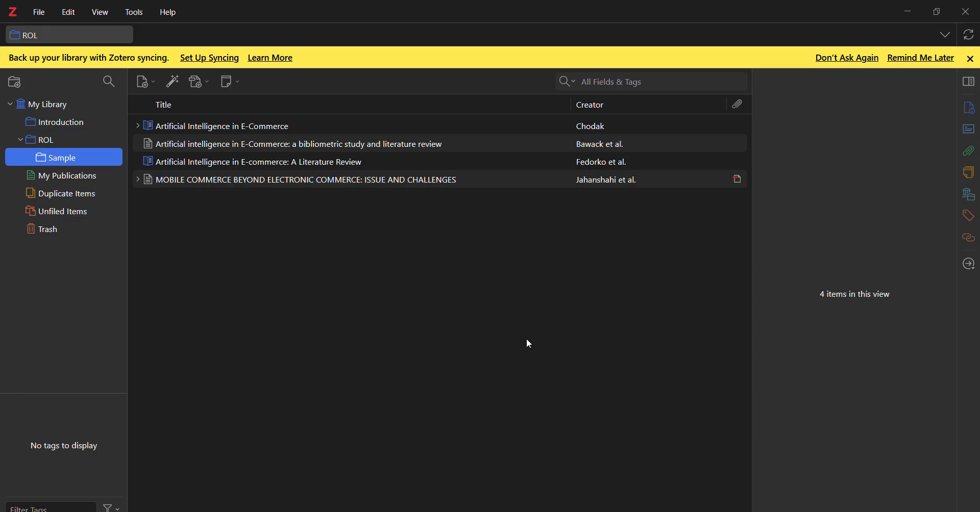